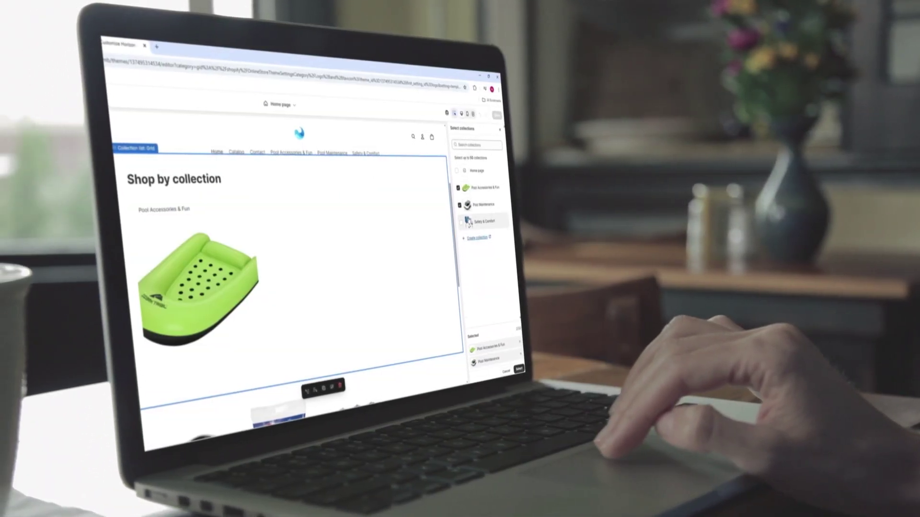
- Add Safety & Comfort to the chosen collections, show the product list as a carousel, and select the Clorox media block
{"action": "left_click", "coordinate": [462, 222]}
{"action": "left_click", "coordinate": [520, 369]}
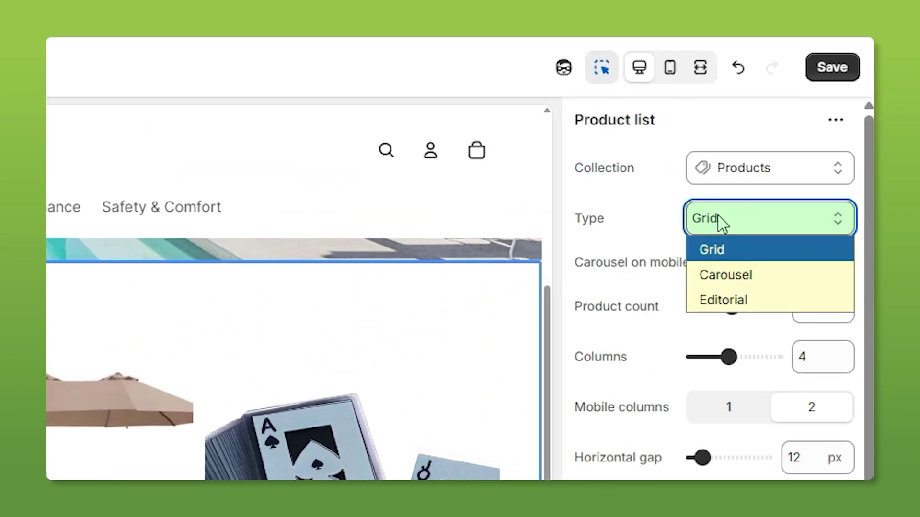
{"action": "left_click", "coordinate": [780, 277]}
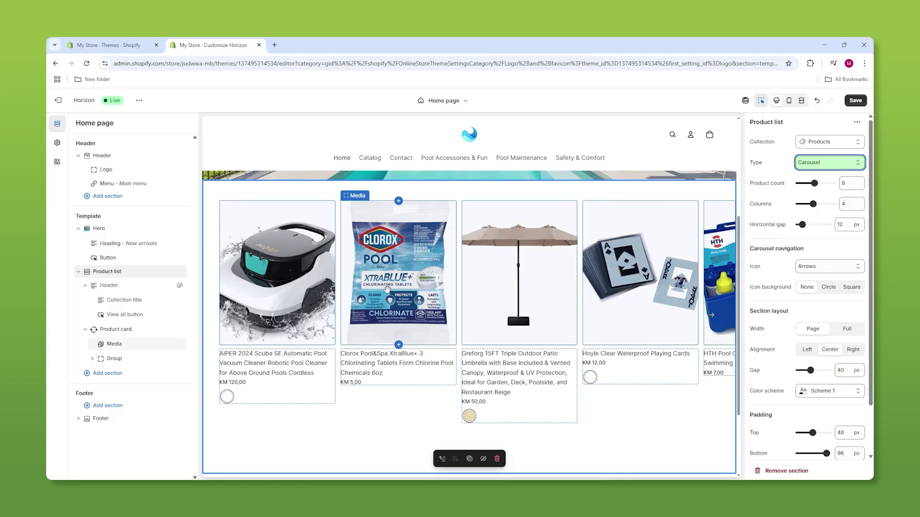
{"action": "left_click", "coordinate": [695, 65]}
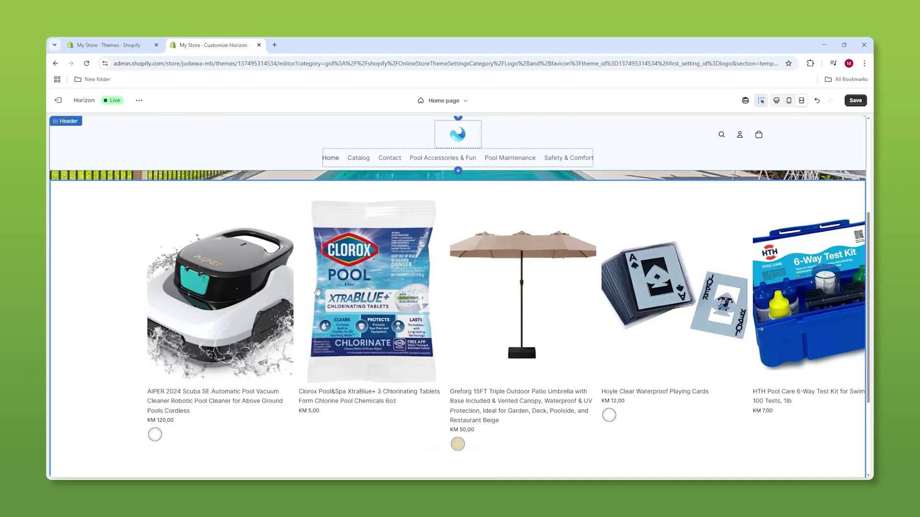
{"action": "left_click", "coordinate": [318, 292]}
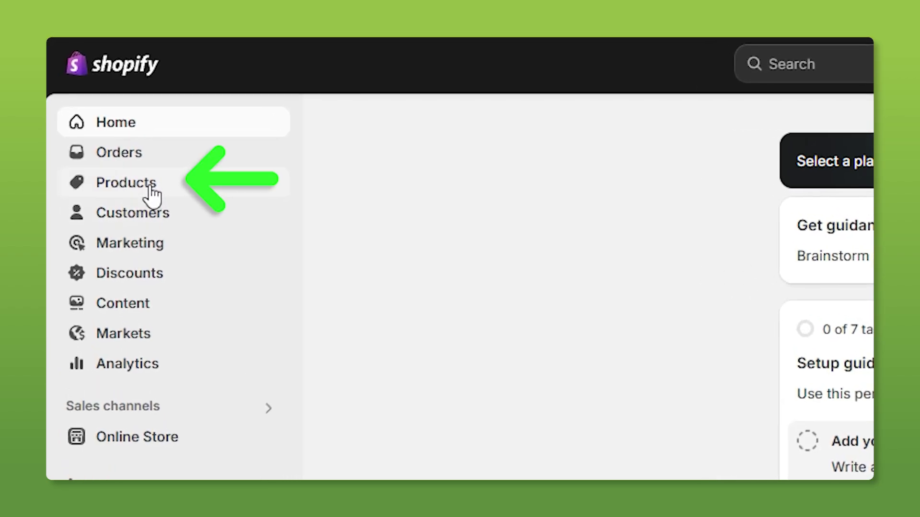
- Create a new product titled with the KEMANO 15-Foot telescopic pool pole name
{"action": "left_click", "coordinate": [152, 194]}
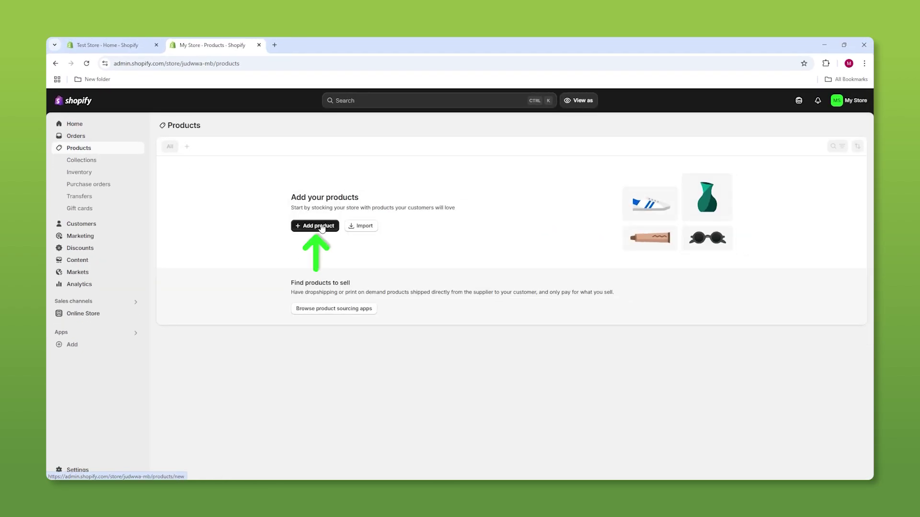
{"action": "left_click", "coordinate": [321, 228]}
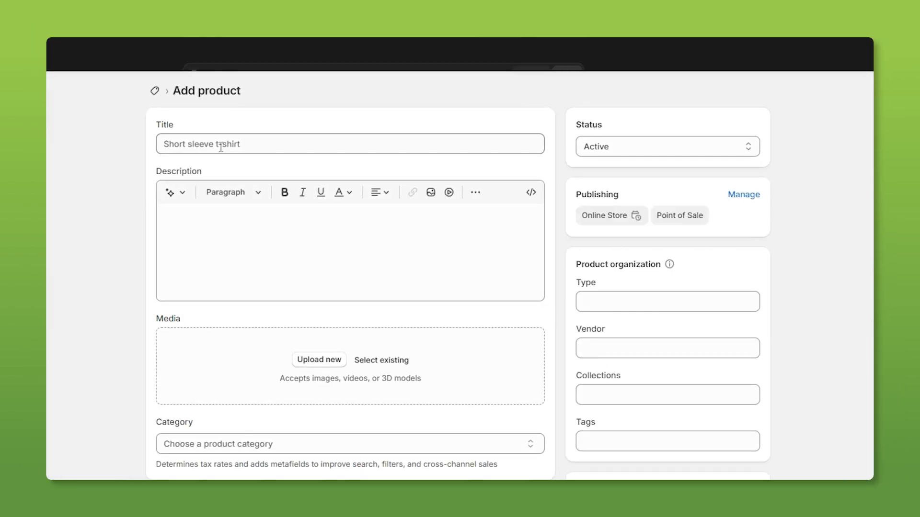
{"action": "left_click", "coordinate": [220, 147]}
{"action": "key", "text": "ctrl+v"}
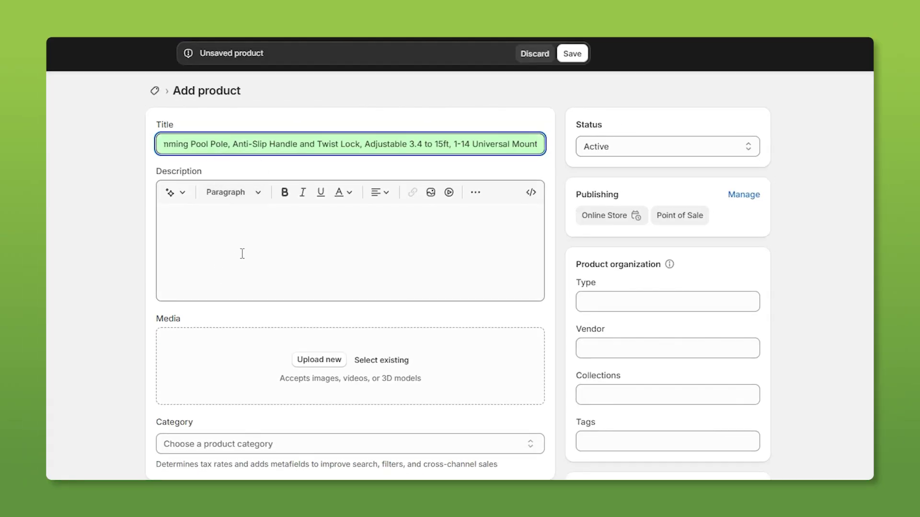
- Generate an AI description from the pasted title keywords and keep it
{"action": "left_click", "coordinate": [242, 251]}
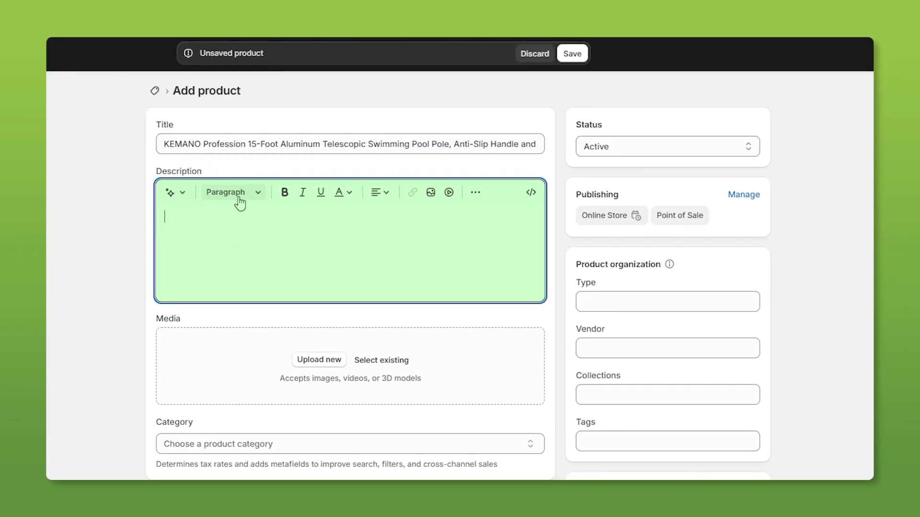
{"action": "left_click", "coordinate": [171, 194]}
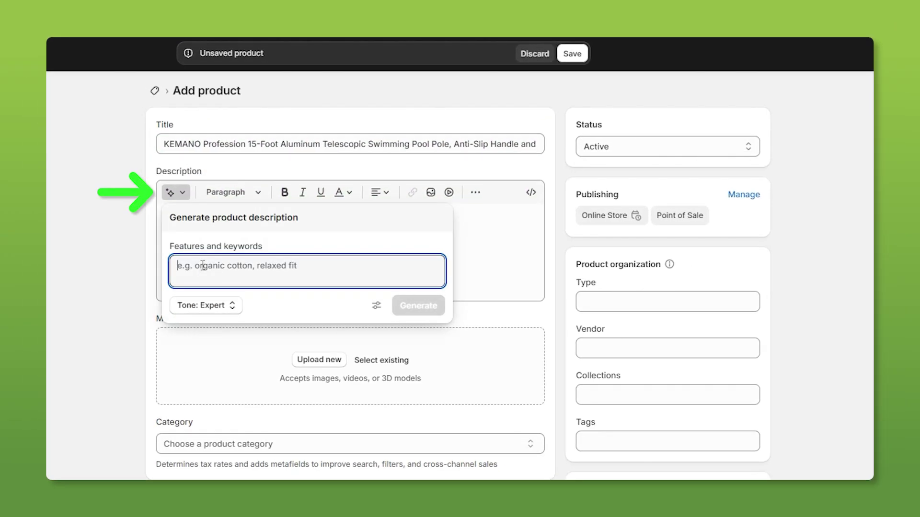
{"action": "type", "text": "KEMANO Profession 15-Foot Aluminum Telescopic Swimming Pool Pole, Anti-Slip Handle and Twist Lock, Adjustable 3.4 to 15ft, 1-14 Universal Mount"}
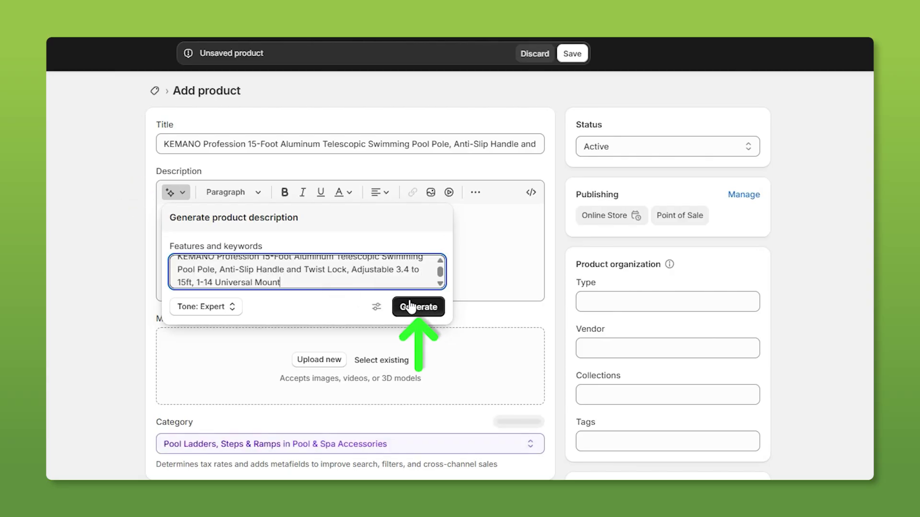
{"action": "left_click", "coordinate": [410, 305]}
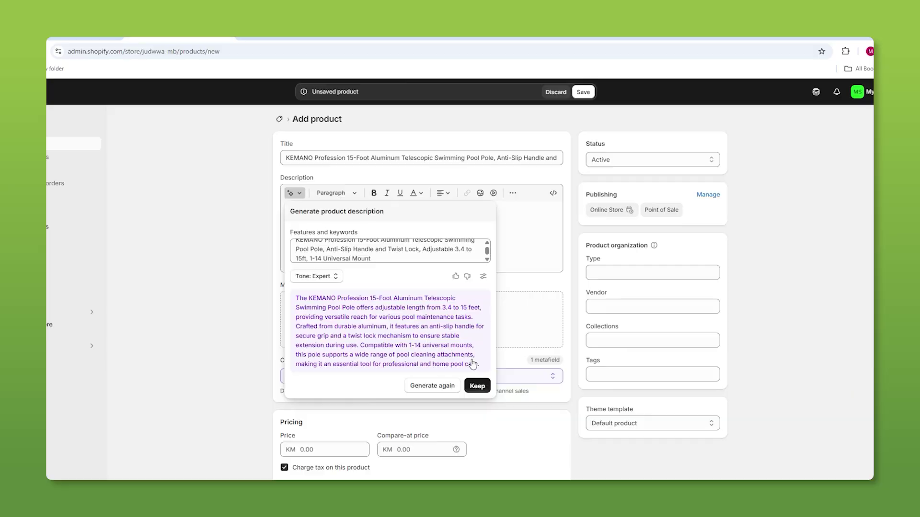
{"action": "left_click", "coordinate": [477, 385]}
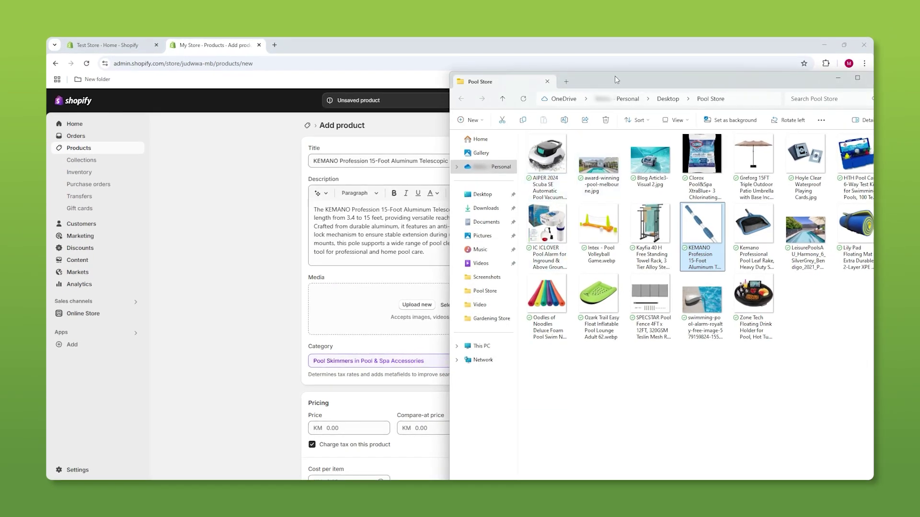
- Drop the KEMANO pole image from the Pool Store folder into the product media
{"action": "left_click_drag", "start_coordinate": [616, 80], "coordinate": [632, 65]}
{"action": "left_click_drag", "start_coordinate": [717, 220], "coordinate": [417, 307]}
{"action": "scroll", "coordinate": [265, 265], "scroll_direction": "down", "scroll_amount": 3}
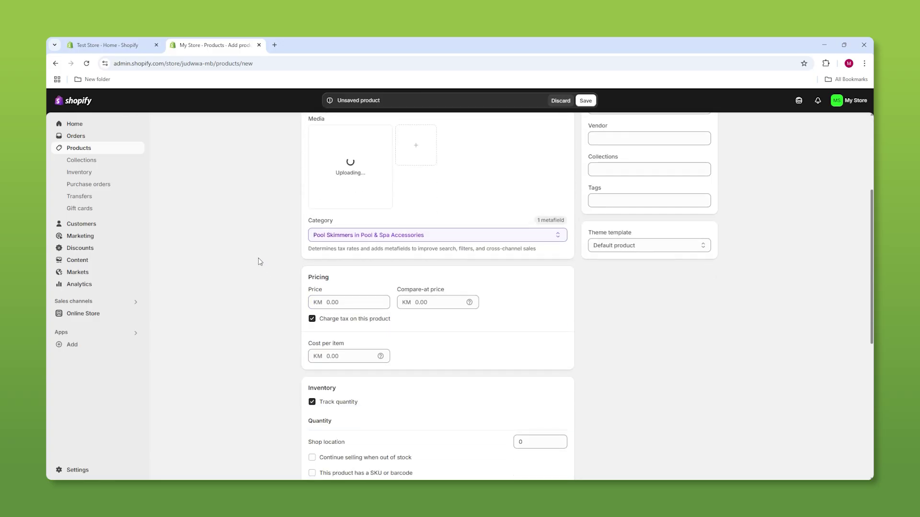
- Set the price to 48.00 and the Shop location quantity to 100
{"action": "left_click", "coordinate": [343, 287]}
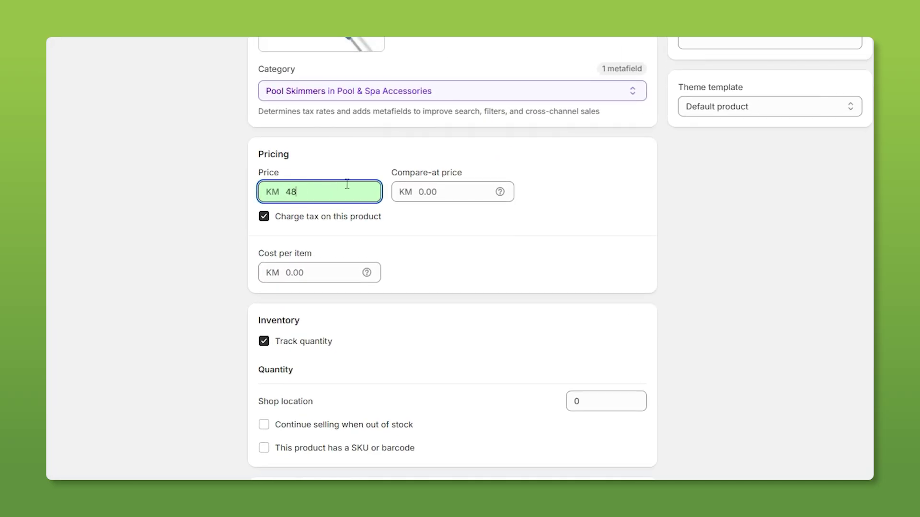
{"action": "scroll", "coordinate": [458, 215], "scroll_direction": "down", "scroll_amount": 5}
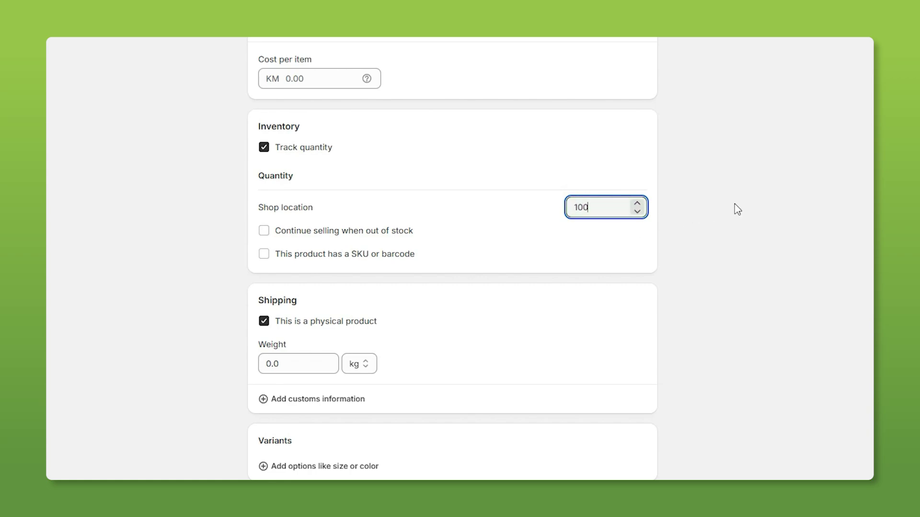
{"action": "scroll", "coordinate": [723, 192], "scroll_direction": "down", "scroll_amount": 7}
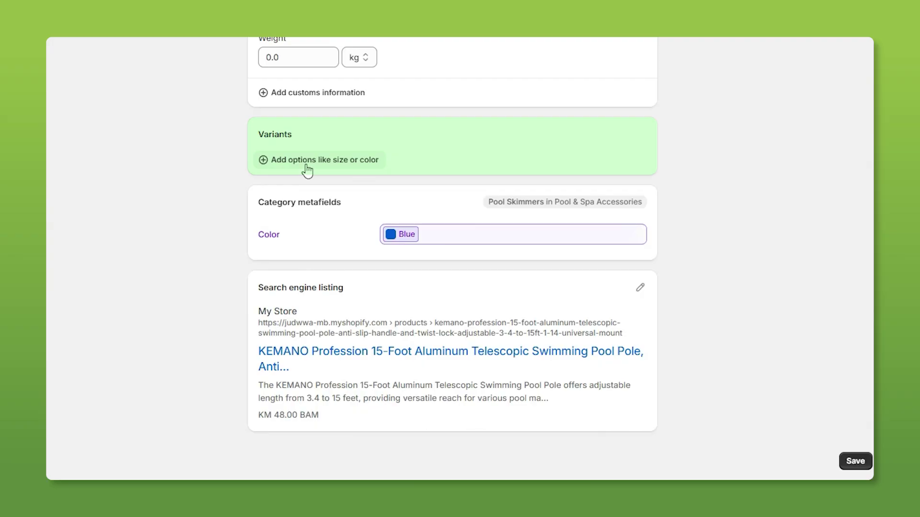
{"action": "scroll", "coordinate": [438, 406], "scroll_direction": "up", "scroll_amount": 15}
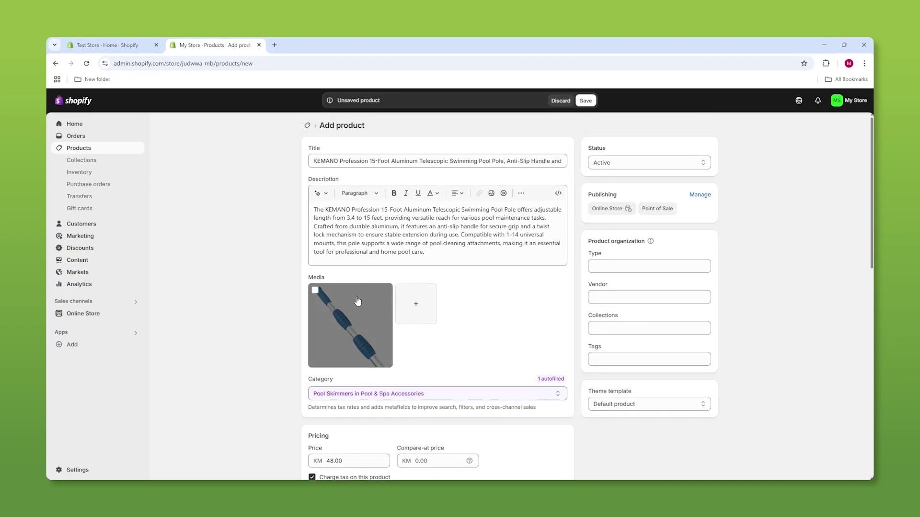
{"action": "scroll", "coordinate": [335, 302], "scroll_direction": "down", "scroll_amount": 7}
{"action": "scroll", "coordinate": [338, 301], "scroll_direction": "up", "scroll_amount": 4}
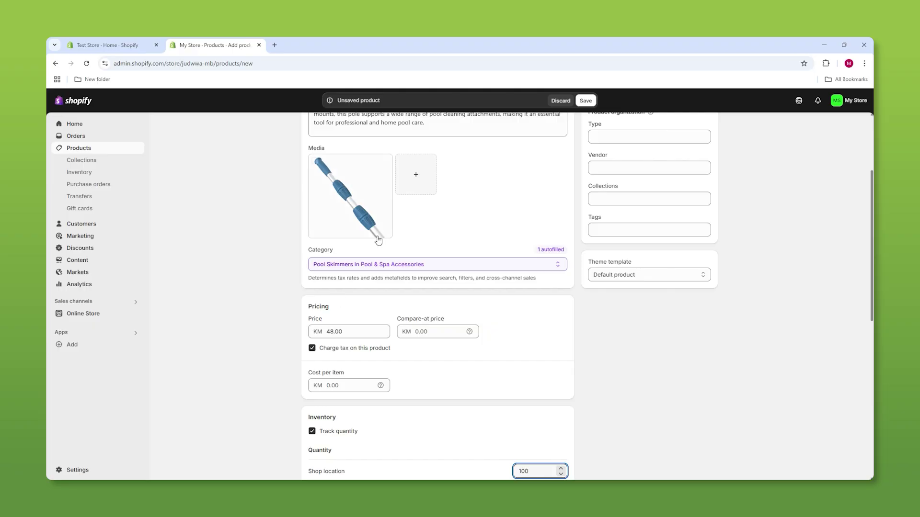
{"action": "scroll", "coordinate": [298, 197], "scroll_direction": "up", "scroll_amount": 3}
{"action": "scroll", "coordinate": [383, 211], "scroll_direction": "down", "scroll_amount": 3}
{"action": "scroll", "coordinate": [368, 213], "scroll_direction": "down", "scroll_amount": 8}
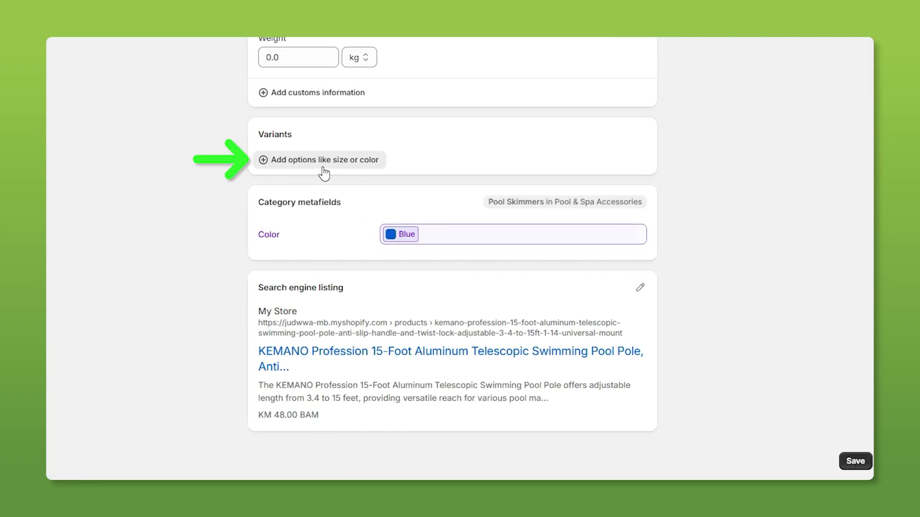
- Add a Color variant option and give it Silver as a second value alongside Blue
{"action": "left_click", "coordinate": [324, 175]}
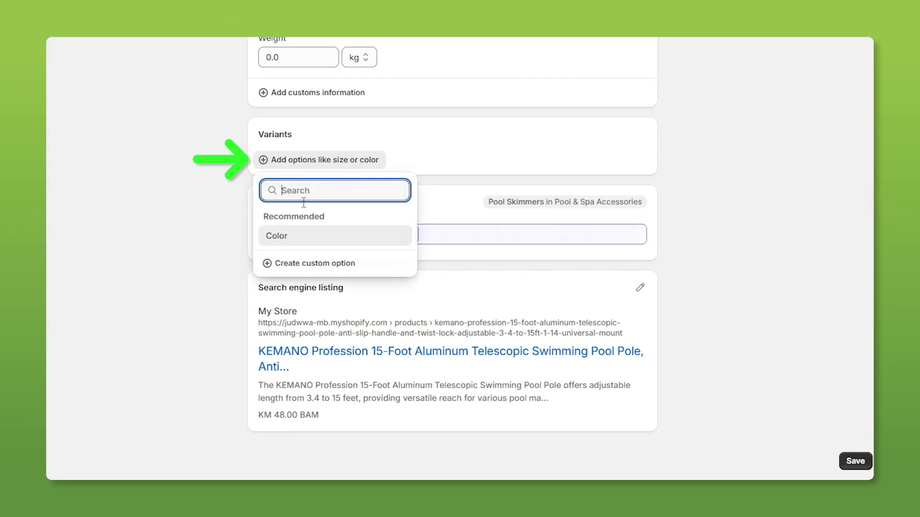
{"action": "left_click", "coordinate": [287, 244]}
{"action": "left_click", "coordinate": [349, 189]}
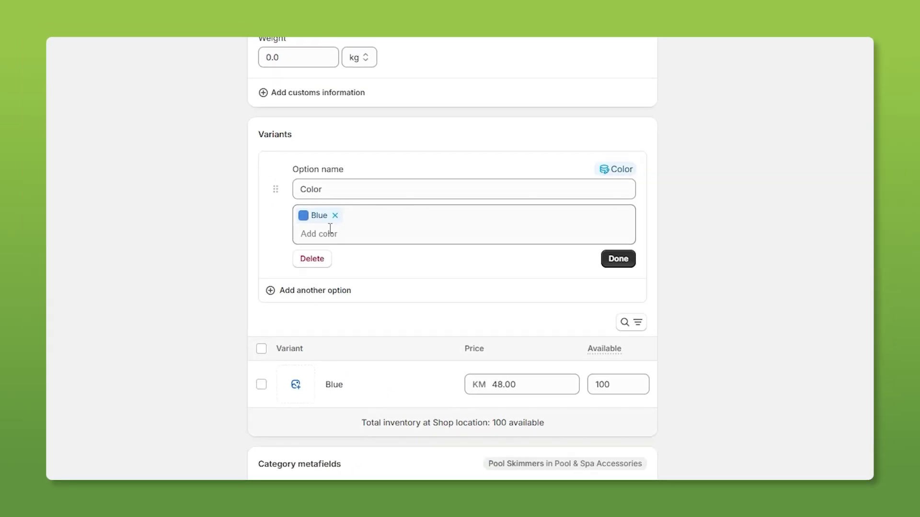
{"action": "left_click", "coordinate": [342, 235]}
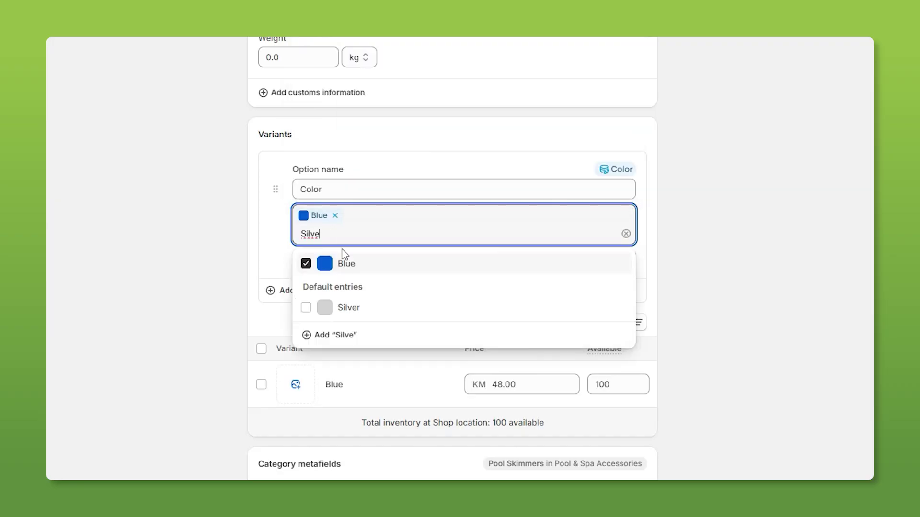
{"action": "type", "text": "Silve"}
{"action": "left_click", "coordinate": [338, 308]}
{"action": "key", "text": "Escape"}
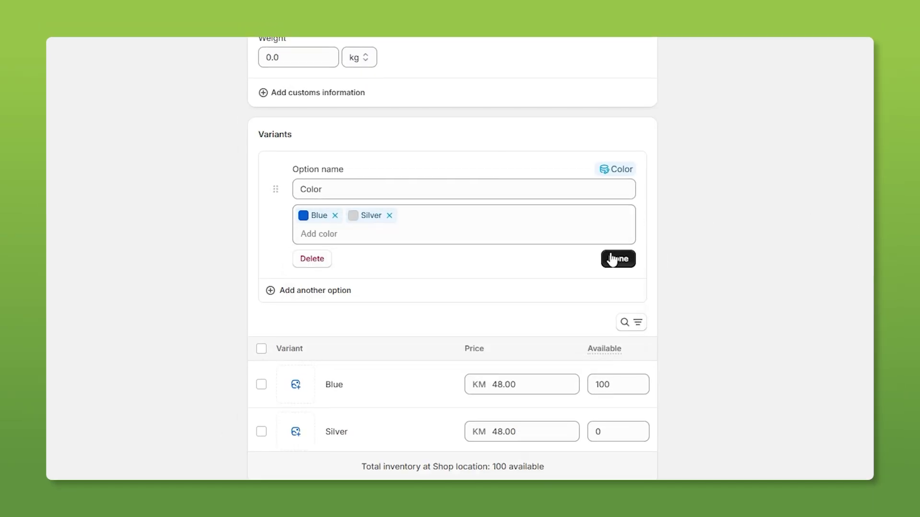
- Add a Length option with the value 15 feet and finish both options
{"action": "left_click", "coordinate": [296, 289]}
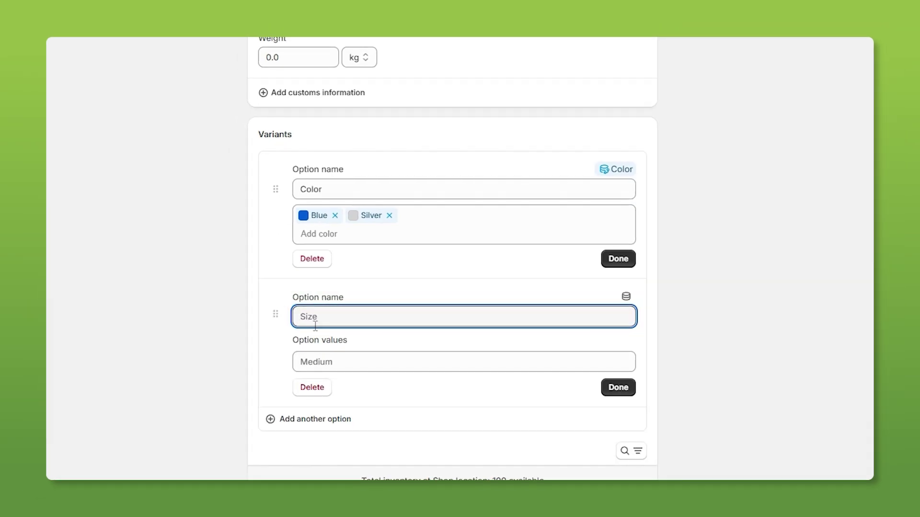
{"action": "type", "text": "Length"}
{"action": "scroll", "coordinate": [323, 314], "scroll_direction": "up", "scroll_amount": 10}
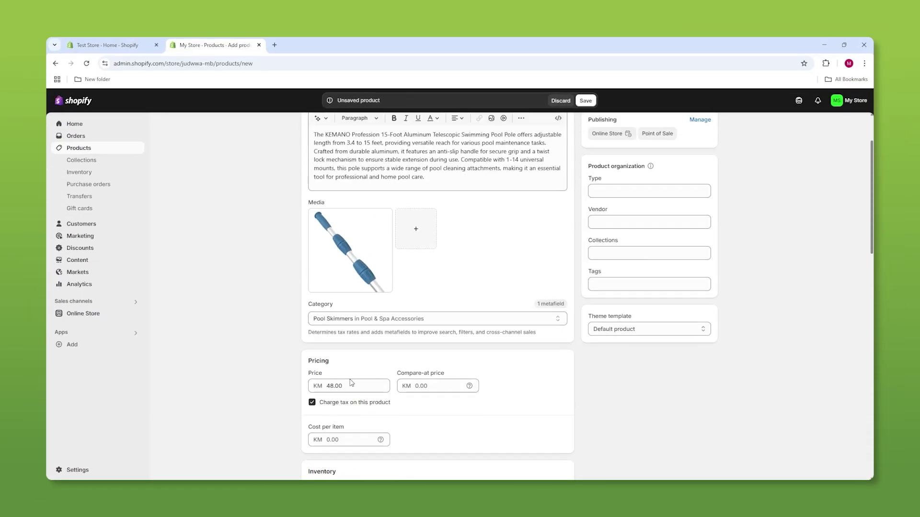
{"action": "scroll", "coordinate": [351, 382], "scroll_direction": "up", "scroll_amount": 3}
{"action": "scroll", "coordinate": [325, 329], "scroll_direction": "down", "scroll_amount": 14}
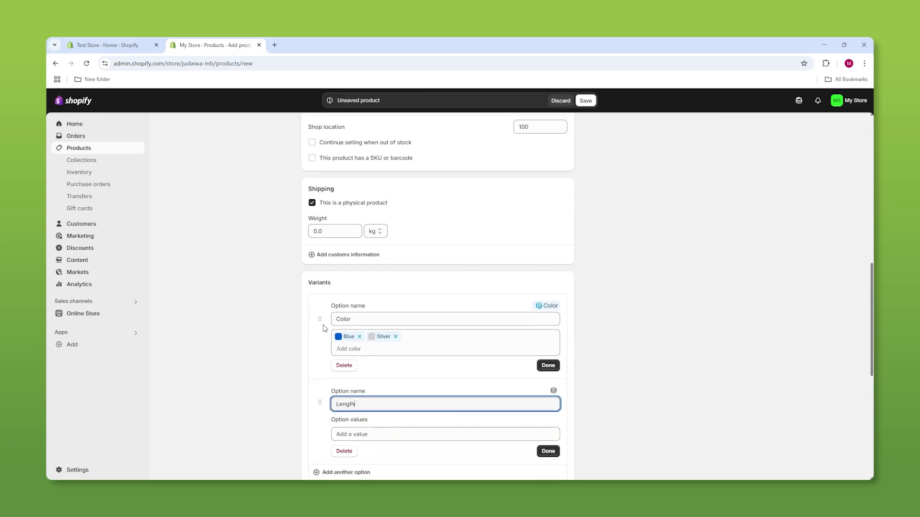
{"action": "left_click", "coordinate": [364, 432]}
{"action": "type", "text": "15 feet"}
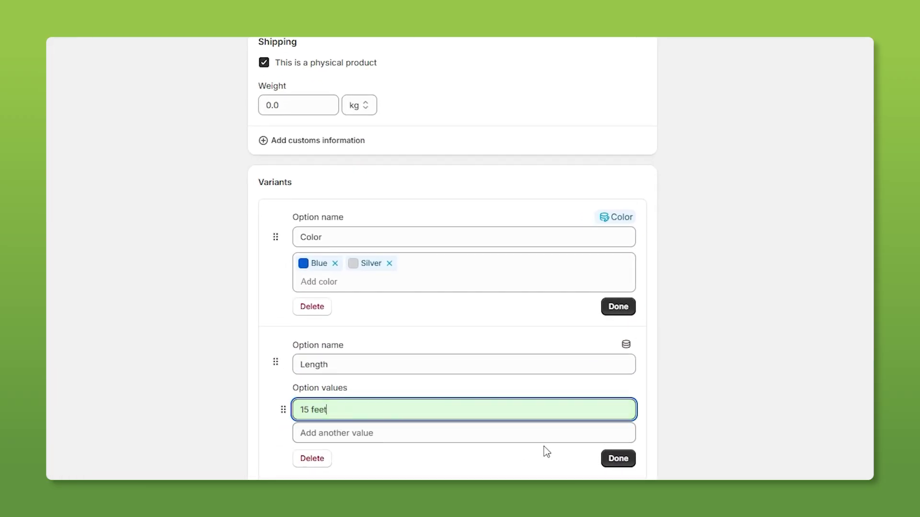
{"action": "scroll", "coordinate": [570, 427], "scroll_direction": "down", "scroll_amount": 2}
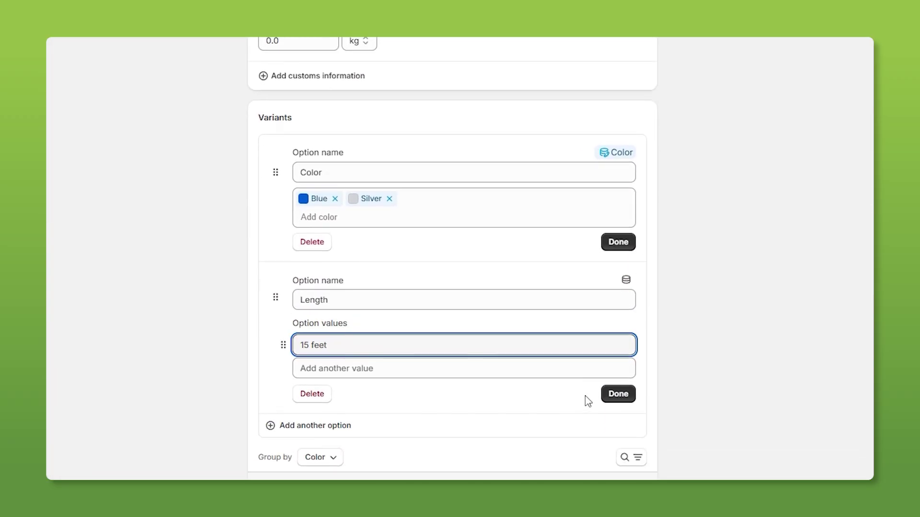
{"action": "left_click", "coordinate": [618, 393]}
{"action": "left_click", "coordinate": [629, 257]}
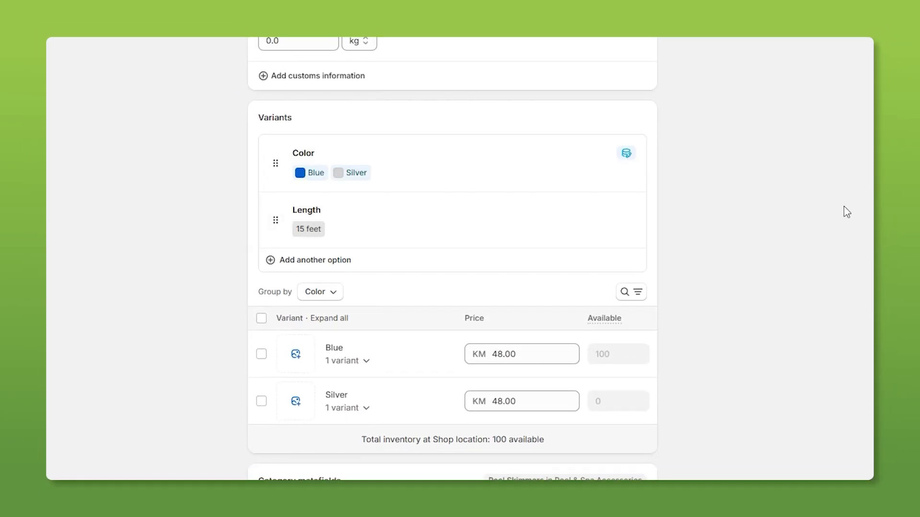
{"action": "scroll", "coordinate": [830, 352], "scroll_direction": "up", "scroll_amount": 15}
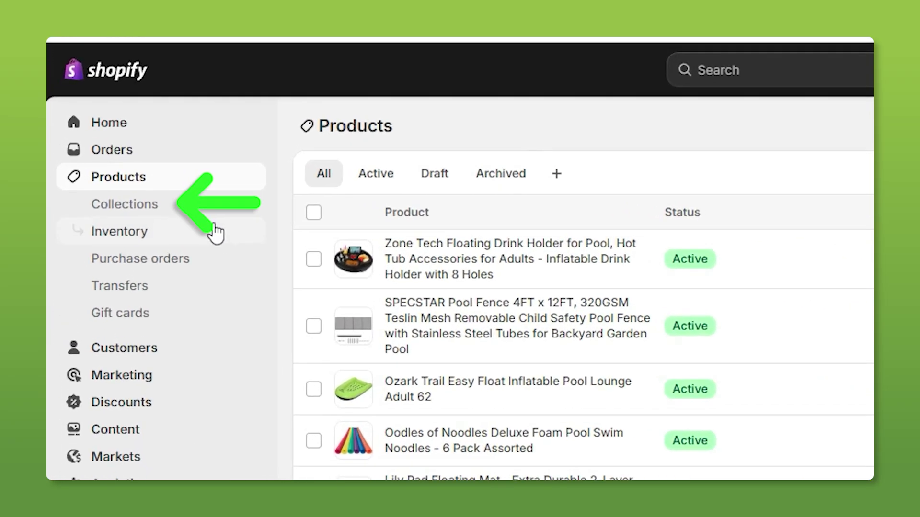
- Create a new collection titled 'Pool Maintenance'
{"action": "left_click", "coordinate": [146, 204]}
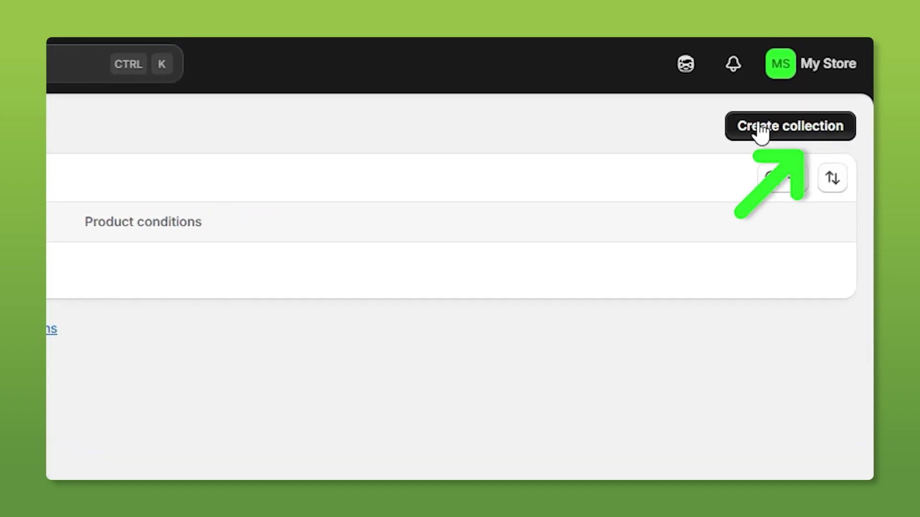
{"action": "left_click", "coordinate": [760, 128]}
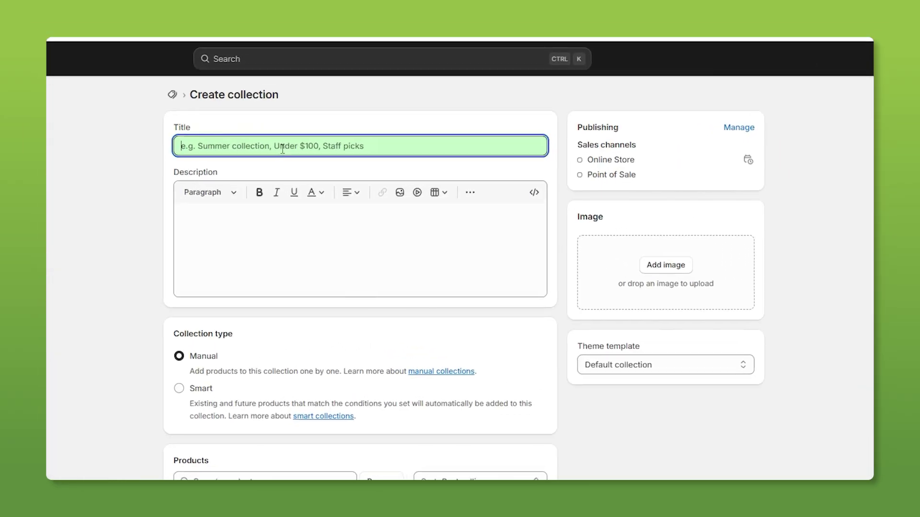
{"action": "left_click", "coordinate": [384, 162]}
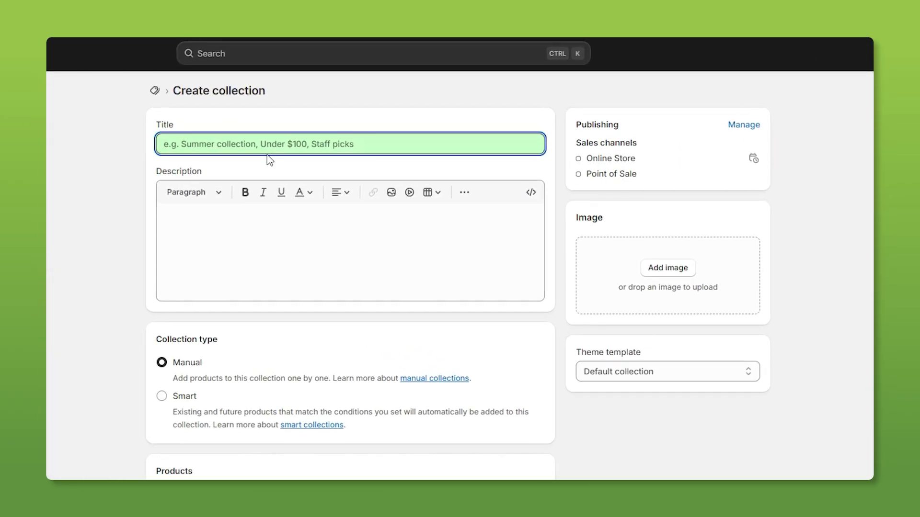
{"action": "type", "text": "Pool Maintenance"}
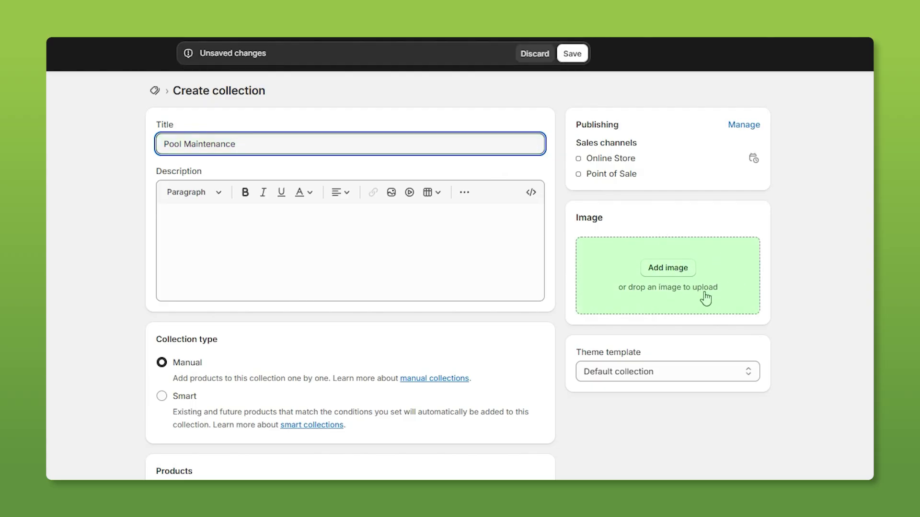
{"action": "scroll", "coordinate": [211, 331], "scroll_direction": "down", "scroll_amount": 1}
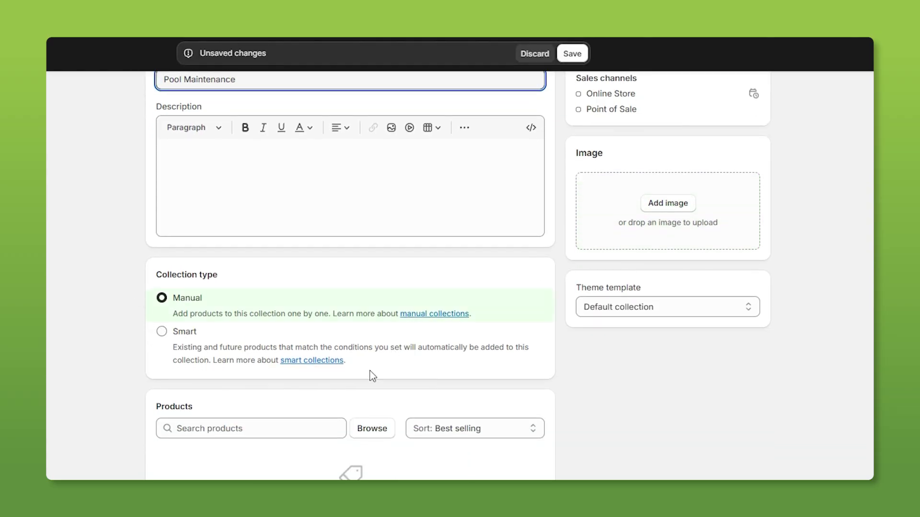
- Add the AIPER vacuum, Clorox tablets, HTH test kit, ICLOVER alarm and a Kemano product, then go to Content > Menus
{"action": "left_click", "coordinate": [372, 433]}
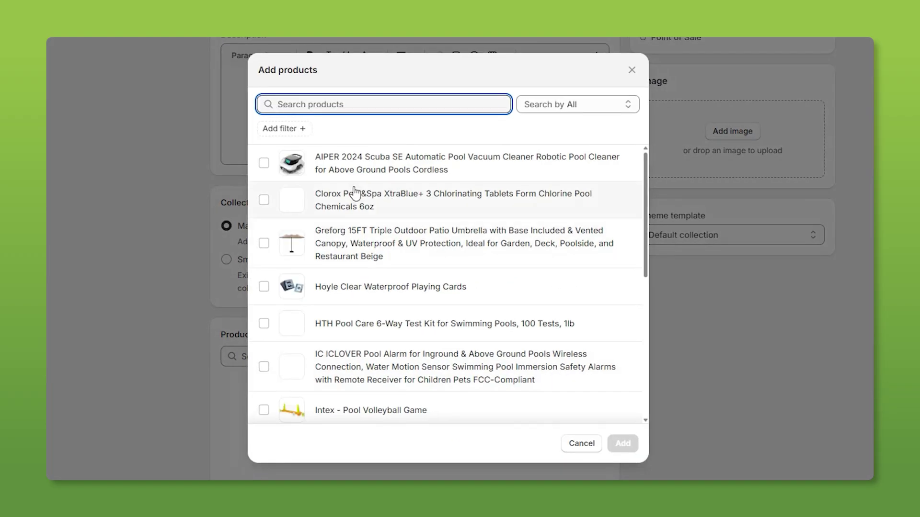
{"action": "left_click", "coordinate": [324, 172]}
{"action": "left_click", "coordinate": [319, 206]}
{"action": "scroll", "coordinate": [318, 287], "scroll_direction": "down", "scroll_amount": 1}
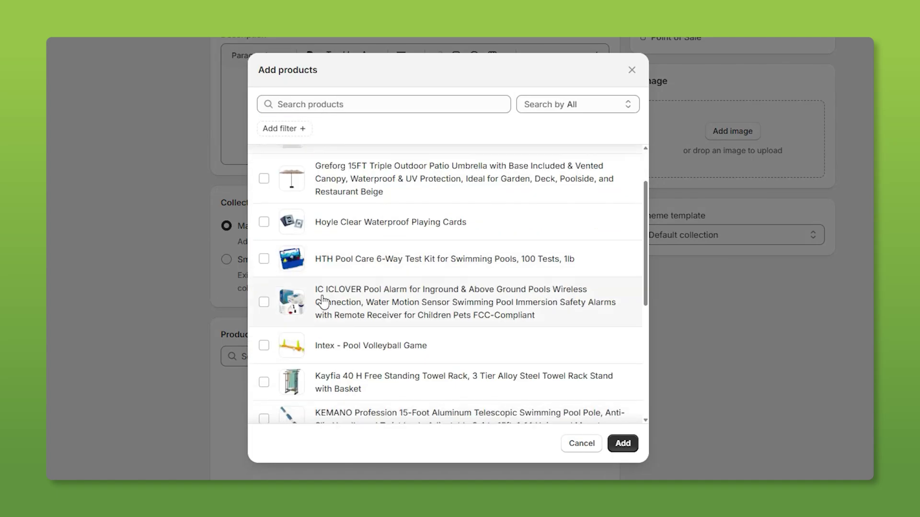
{"action": "left_click", "coordinate": [322, 263]}
{"action": "left_click", "coordinate": [322, 305]}
{"action": "scroll", "coordinate": [320, 287], "scroll_direction": "down", "scroll_amount": 3}
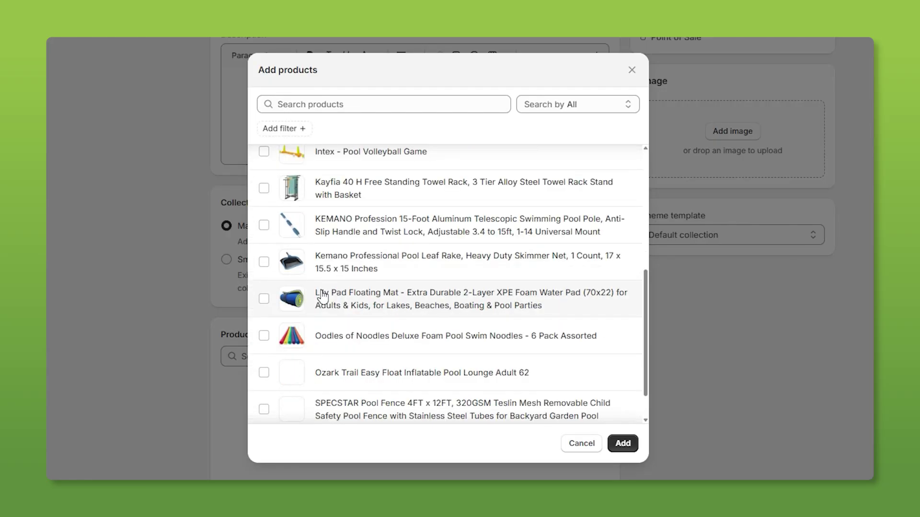
{"action": "left_click", "coordinate": [316, 262]}
{"action": "left_click", "coordinate": [622, 443]}
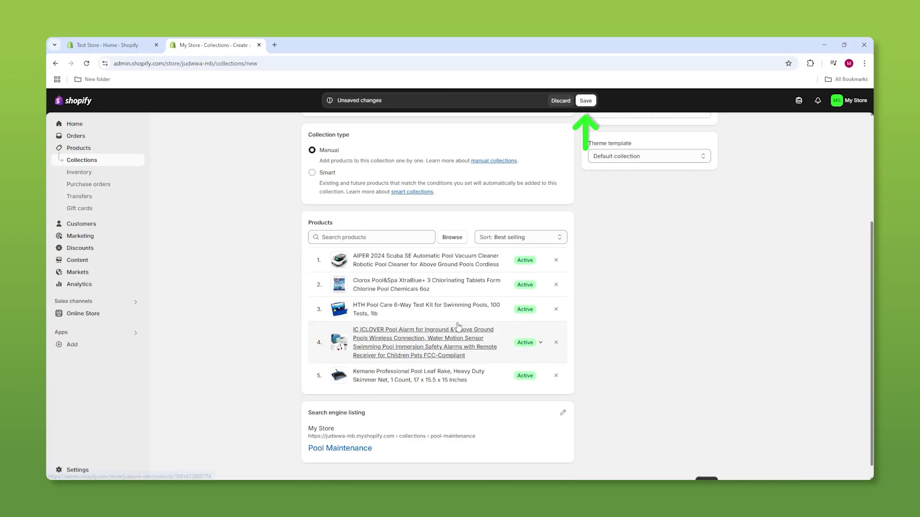
{"action": "scroll", "coordinate": [458, 327], "scroll_direction": "up", "scroll_amount": 10}
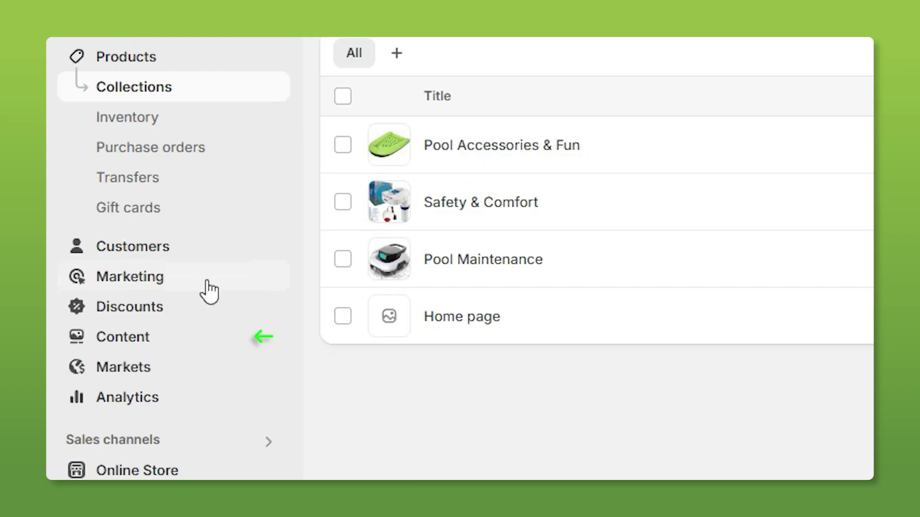
{"action": "left_click", "coordinate": [113, 341]}
{"action": "left_click", "coordinate": [126, 271]}
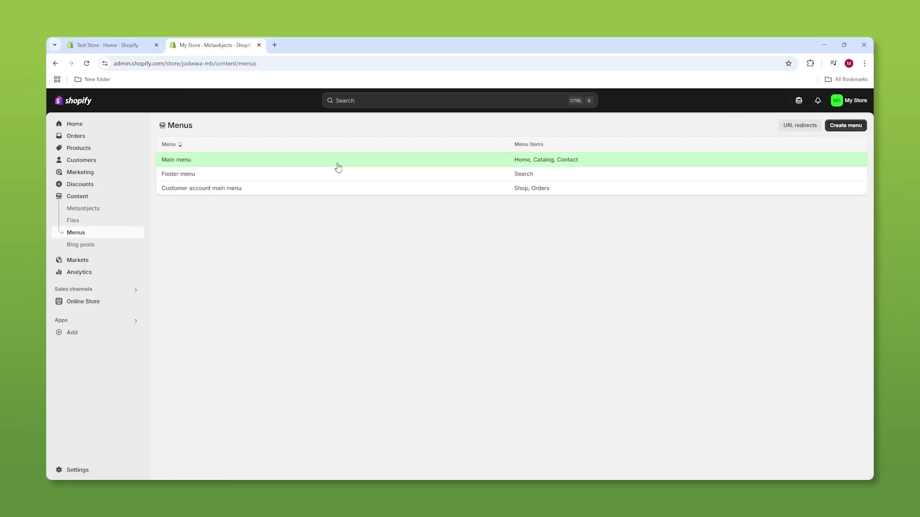
- In the Main menu, add an item linked to Collections > Pool Accessories & Fun
{"action": "left_click", "coordinate": [337, 167]}
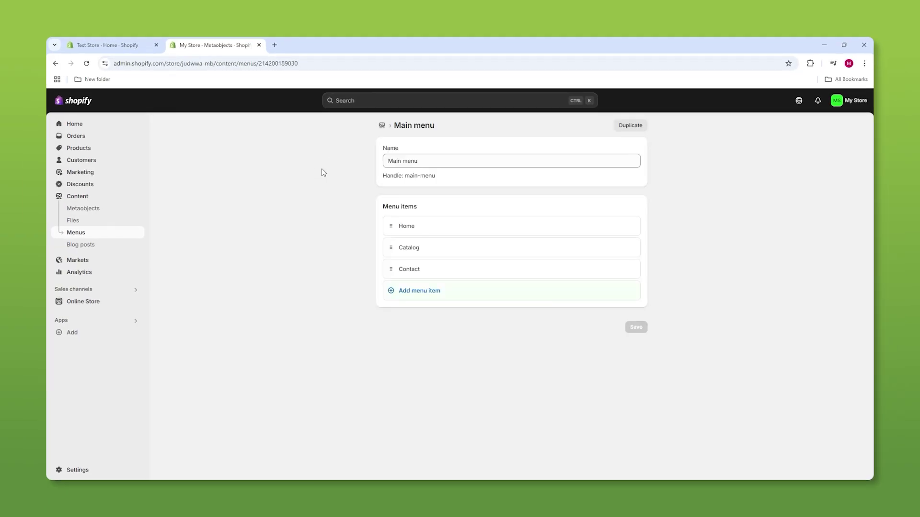
{"action": "left_click", "coordinate": [366, 313]}
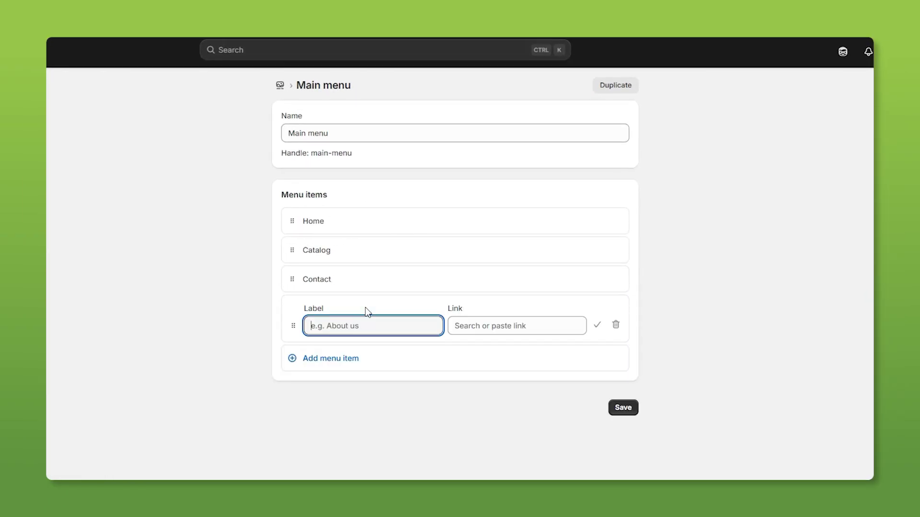
{"action": "left_click", "coordinate": [503, 321]}
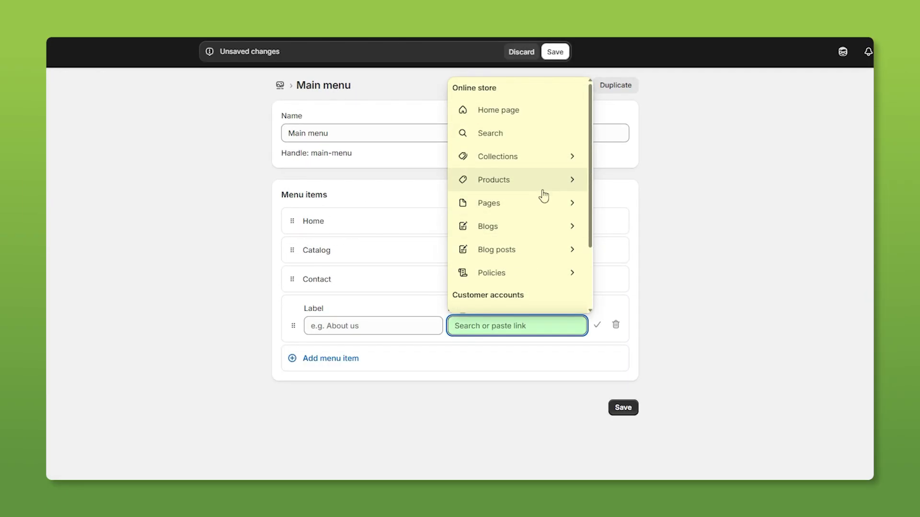
{"action": "left_click", "coordinate": [498, 158]}
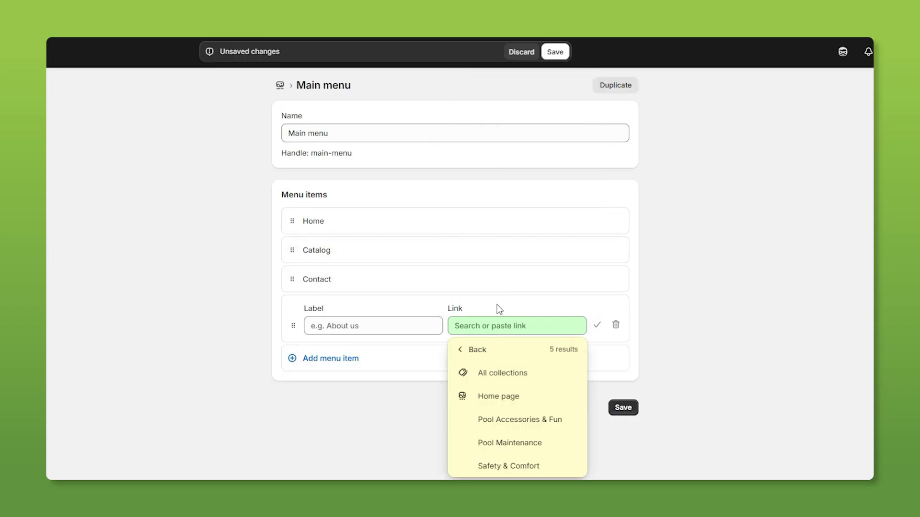
{"action": "left_click", "coordinate": [498, 419]}
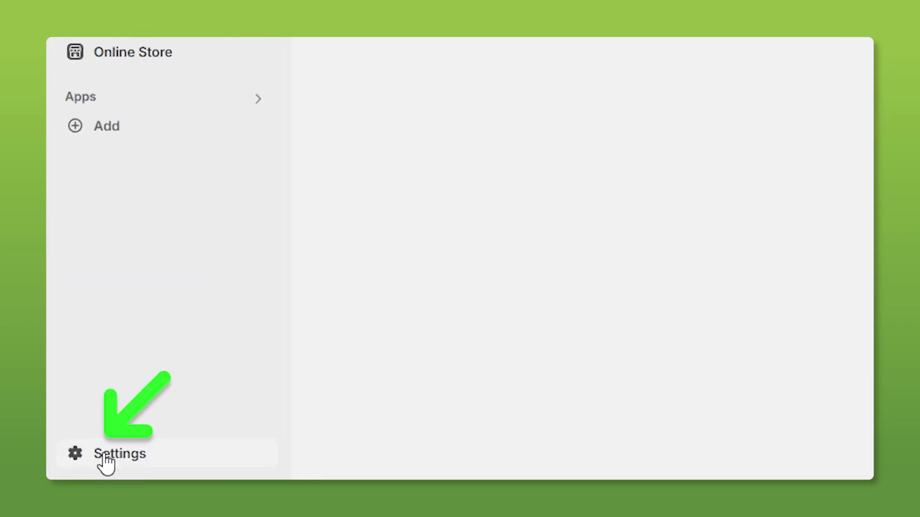
- Insert the template text into the Return and refund policy under Settings > Policies
{"action": "left_click", "coordinate": [72, 470]}
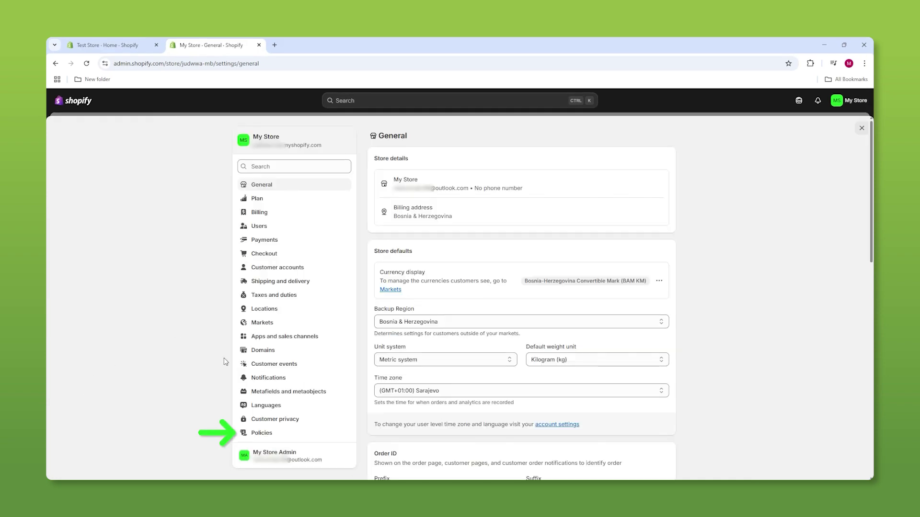
{"action": "left_click", "coordinate": [265, 439]}
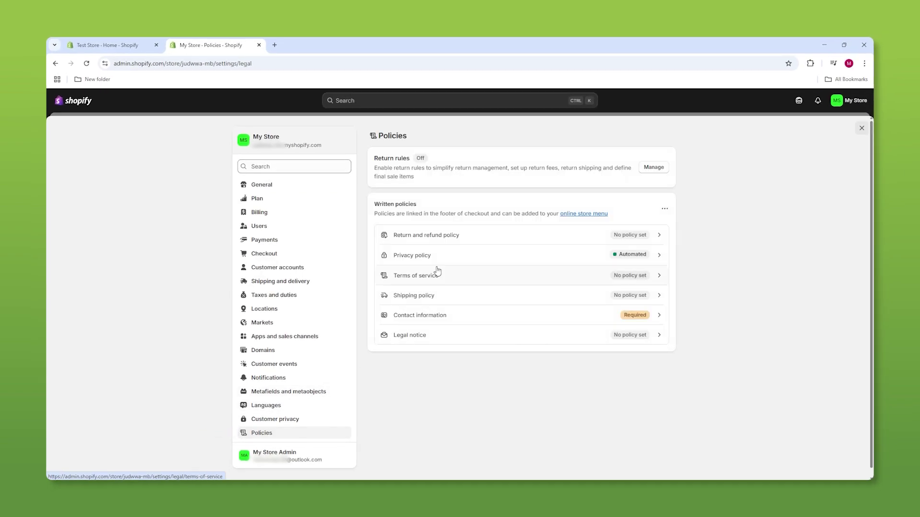
{"action": "left_click", "coordinate": [463, 244]}
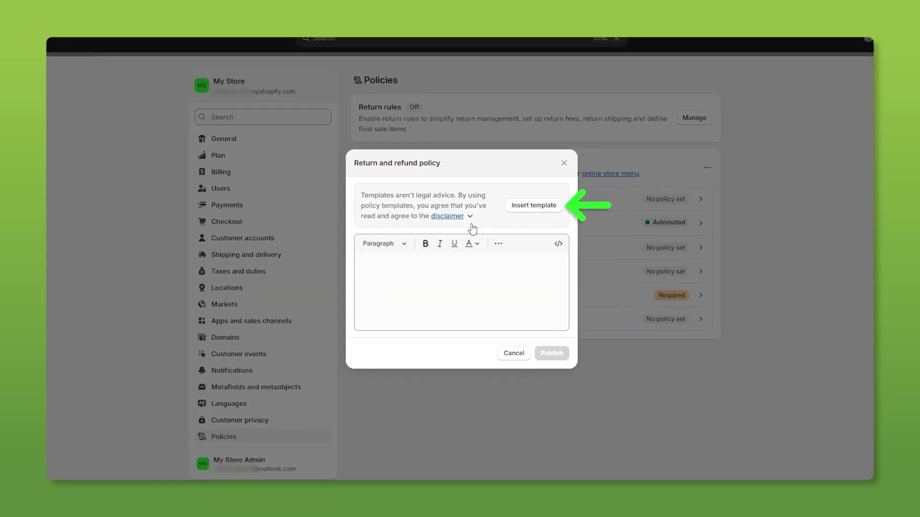
{"action": "left_click", "coordinate": [533, 205]}
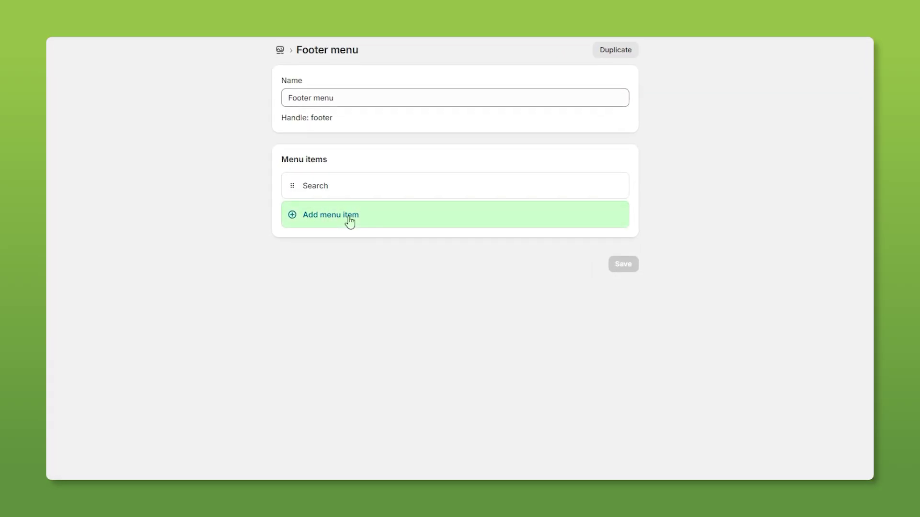
- Add a Footer menu item linking to the Contact Information policy
{"action": "left_click", "coordinate": [350, 221]}
{"action": "left_click", "coordinate": [494, 235]}
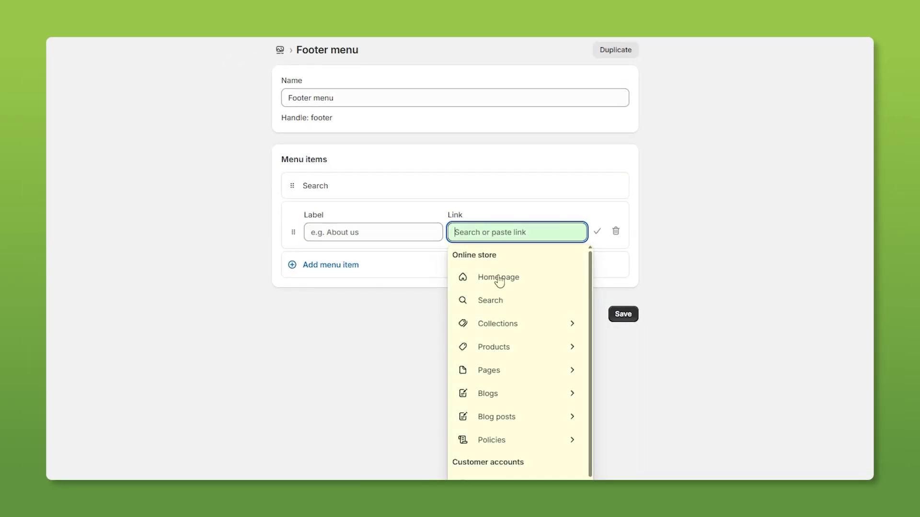
{"action": "left_click", "coordinate": [541, 445]}
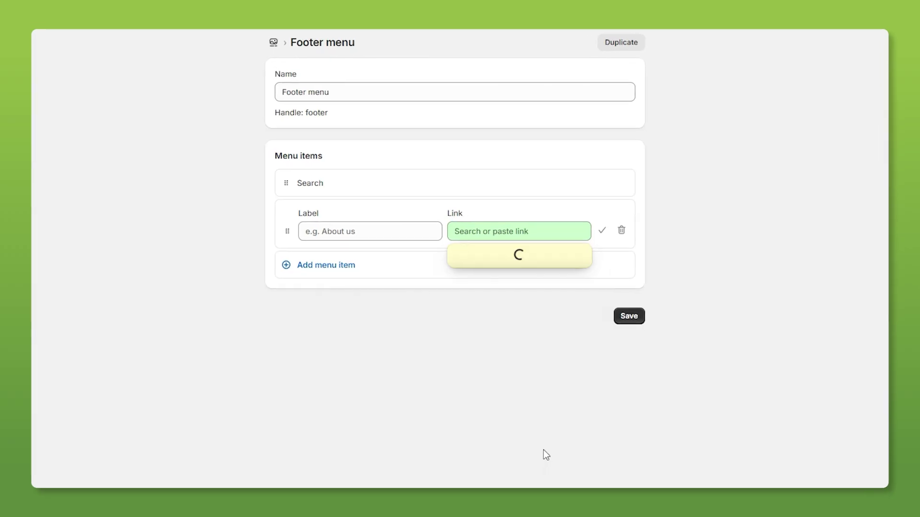
{"action": "left_click", "coordinate": [513, 282]}
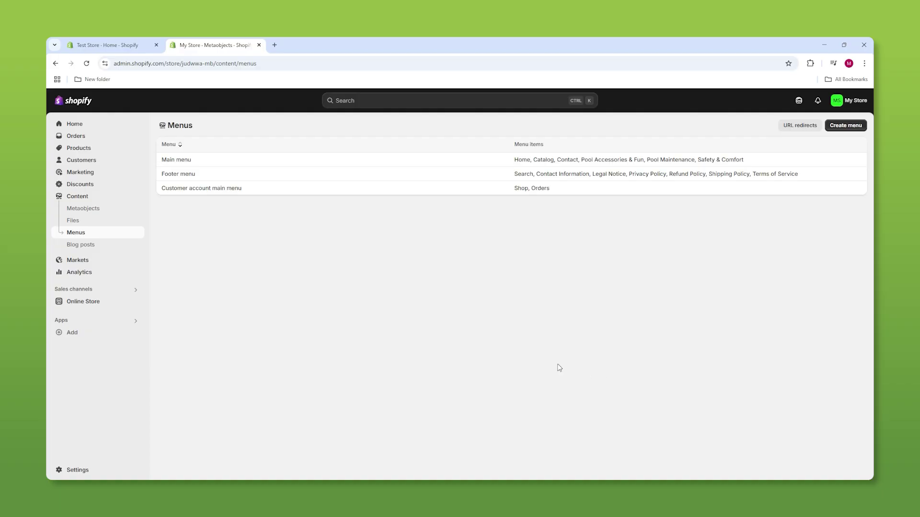
- Open the Horizon theme's Customize editor in a new tab and close the Test Store Home tab
{"action": "left_click", "coordinate": [83, 301]}
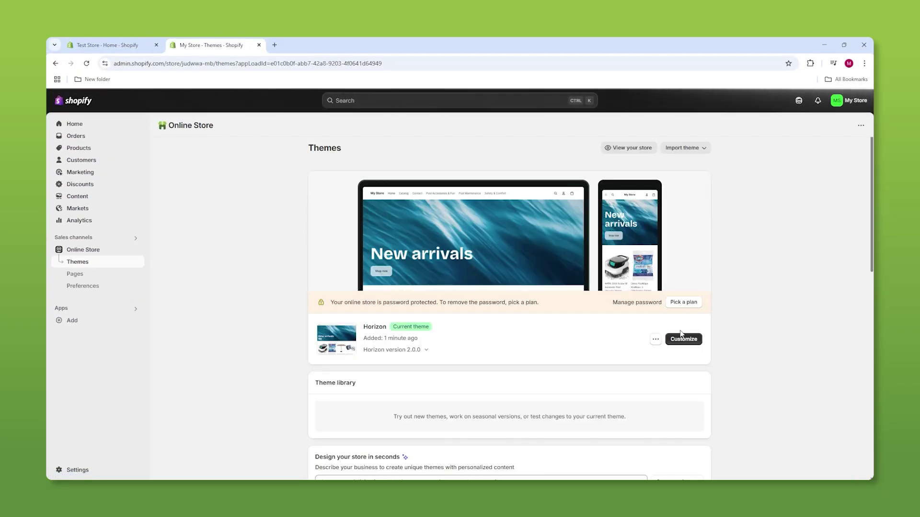
{"action": "right_click", "coordinate": [687, 344]}
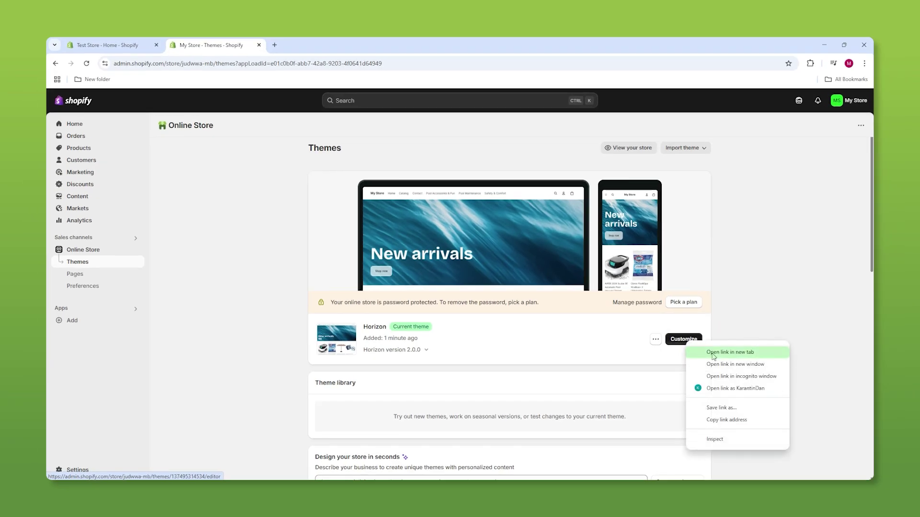
{"action": "left_click", "coordinate": [714, 353]}
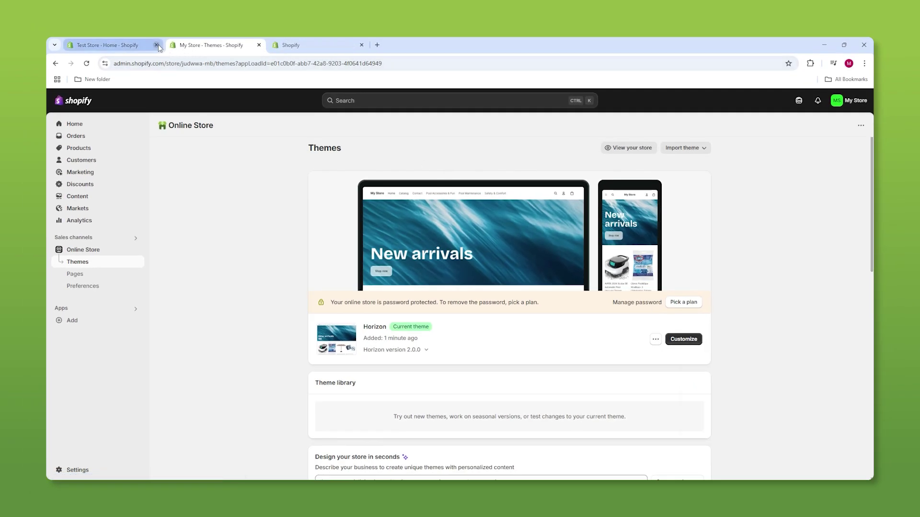
{"action": "left_click", "coordinate": [156, 45]}
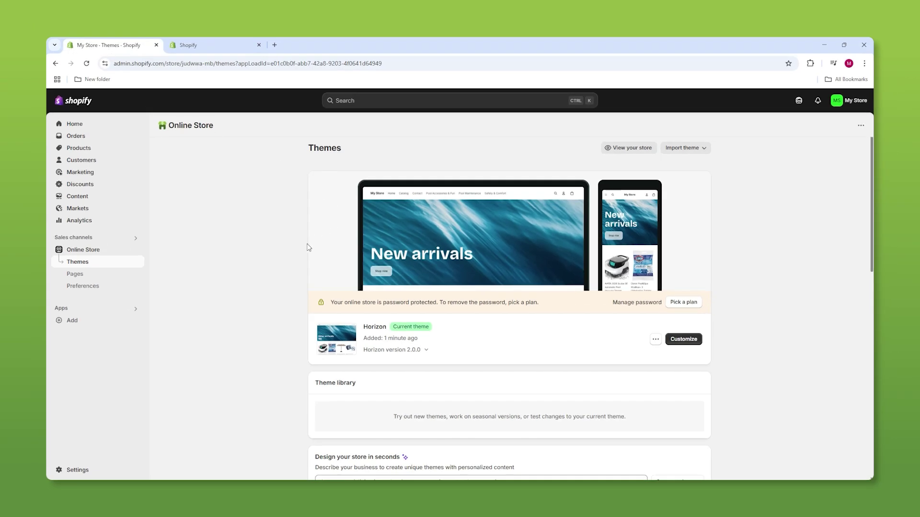
- In Theme settings, set the wave image as the Default logo and select the header logo
{"action": "left_click", "coordinate": [184, 43]}
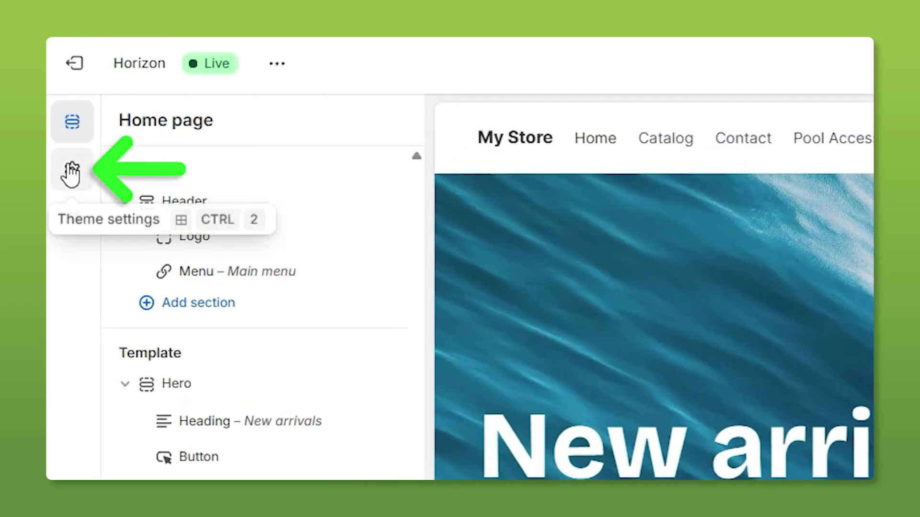
{"action": "left_click", "coordinate": [57, 143]}
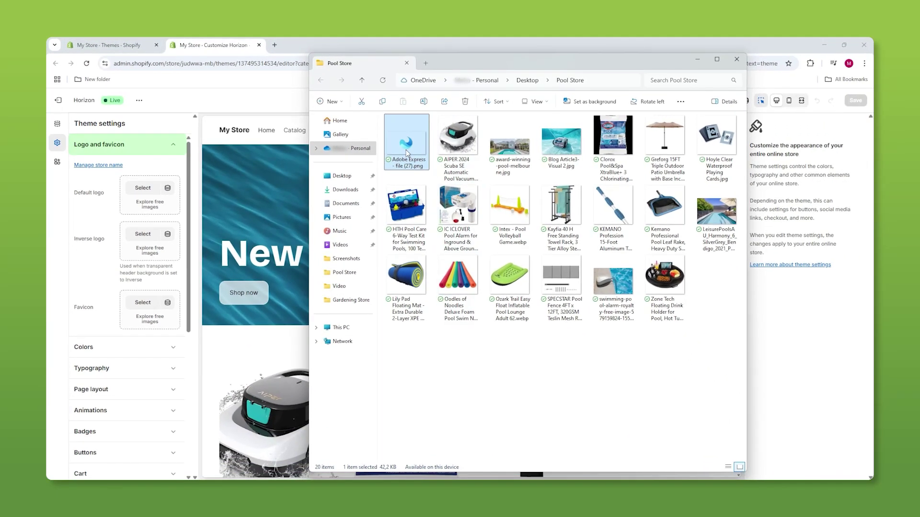
{"action": "left_click_drag", "start_coordinate": [409, 156], "coordinate": [136, 181]}
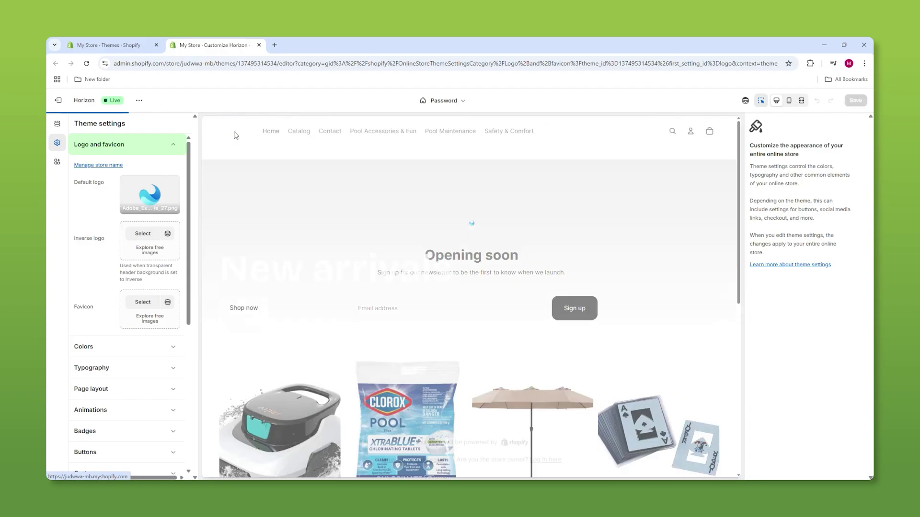
{"action": "left_click", "coordinate": [237, 131]}
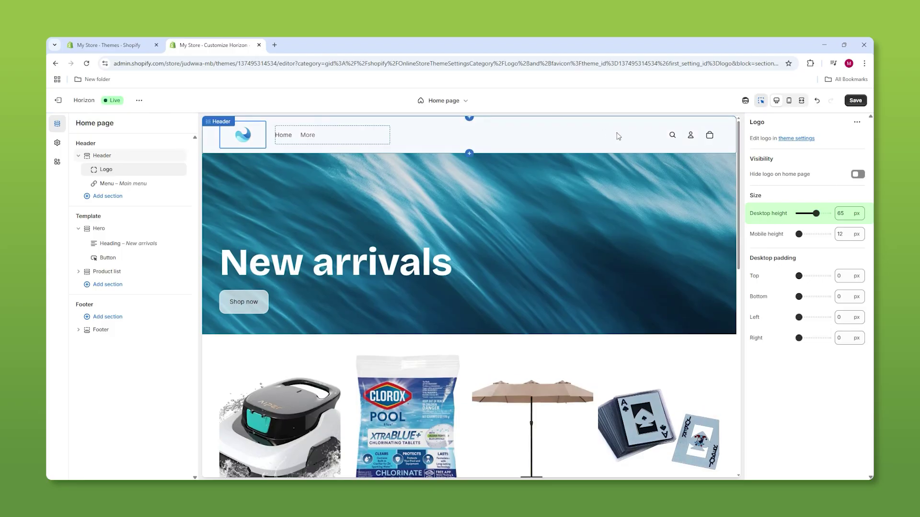
- Centre the header logo and move the main menu to a bottom row beneath it
{"action": "left_click", "coordinate": [618, 136]}
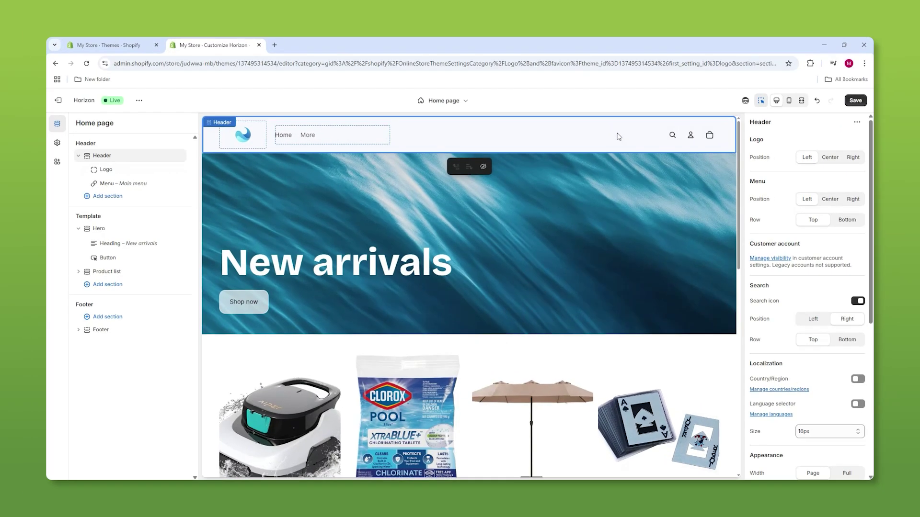
{"action": "left_click", "coordinate": [831, 157]}
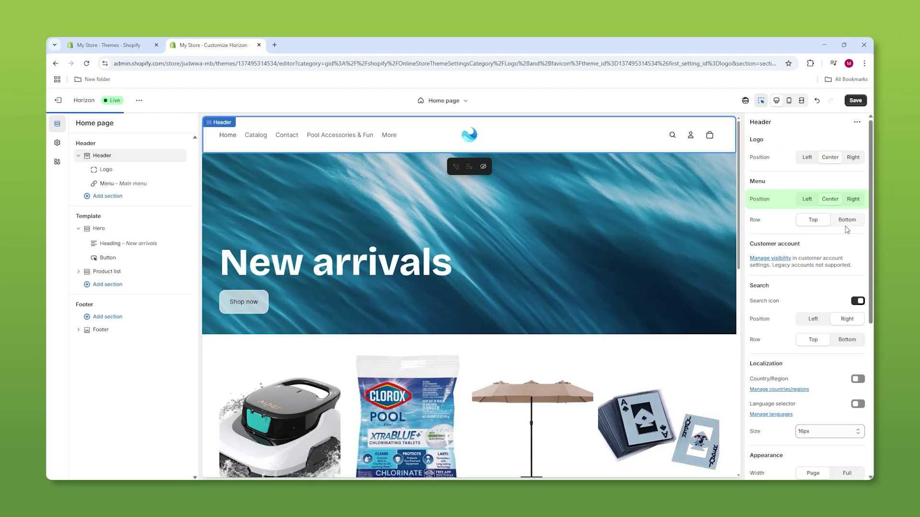
{"action": "left_click", "coordinate": [847, 220]}
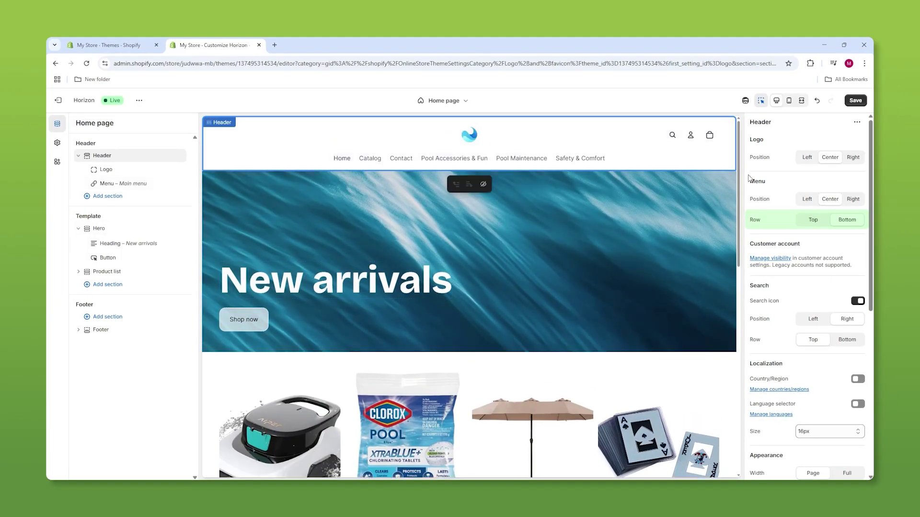
- Set the hero banner's background image to the award-winning pool photo
{"action": "left_click", "coordinate": [563, 242]}
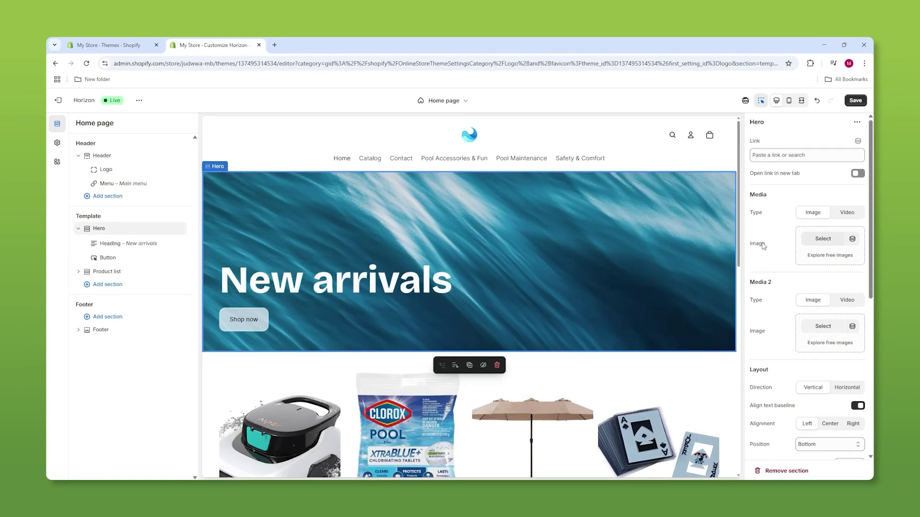
{"action": "left_click", "coordinate": [819, 241]}
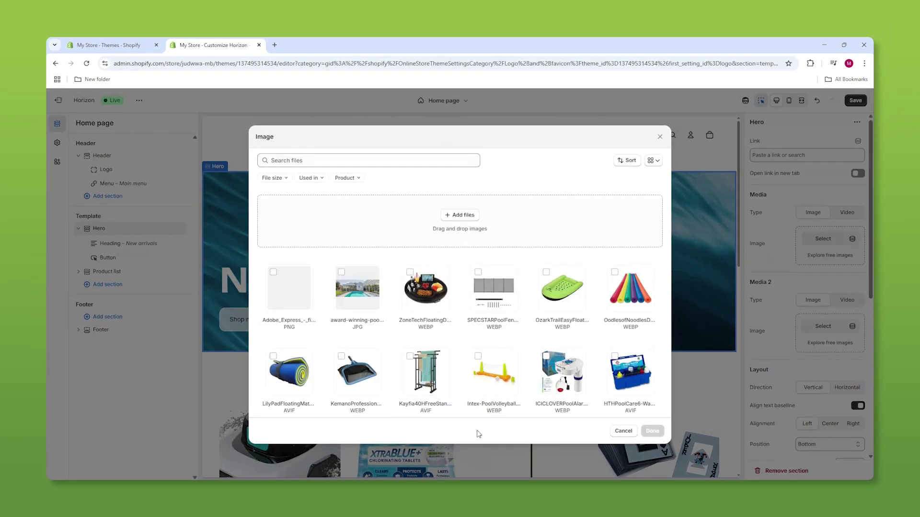
{"action": "left_click", "coordinate": [354, 293]}
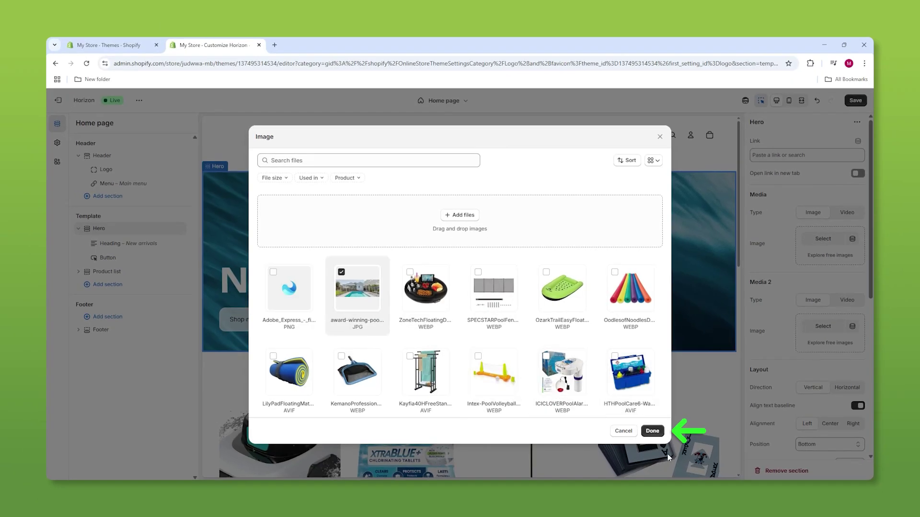
{"action": "left_click", "coordinate": [652, 430]}
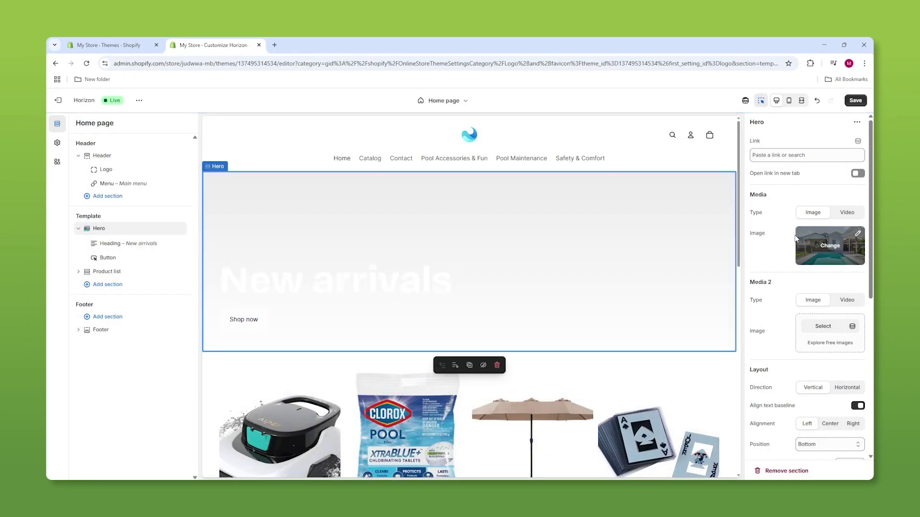
- Centre the hero heading and button with Alignment Center and Position Center
{"action": "scroll", "coordinate": [793, 230], "scroll_direction": "down", "scroll_amount": 3}
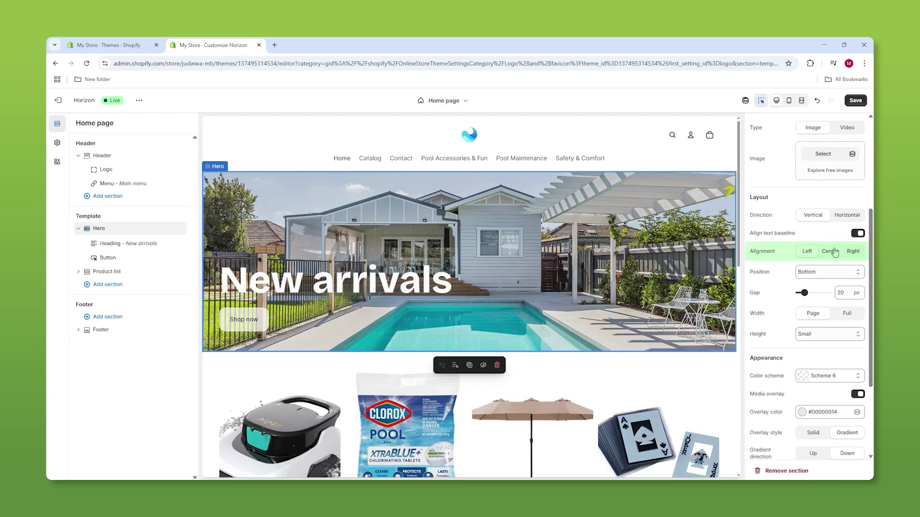
{"action": "left_click", "coordinate": [834, 252]}
{"action": "left_click", "coordinate": [829, 271]}
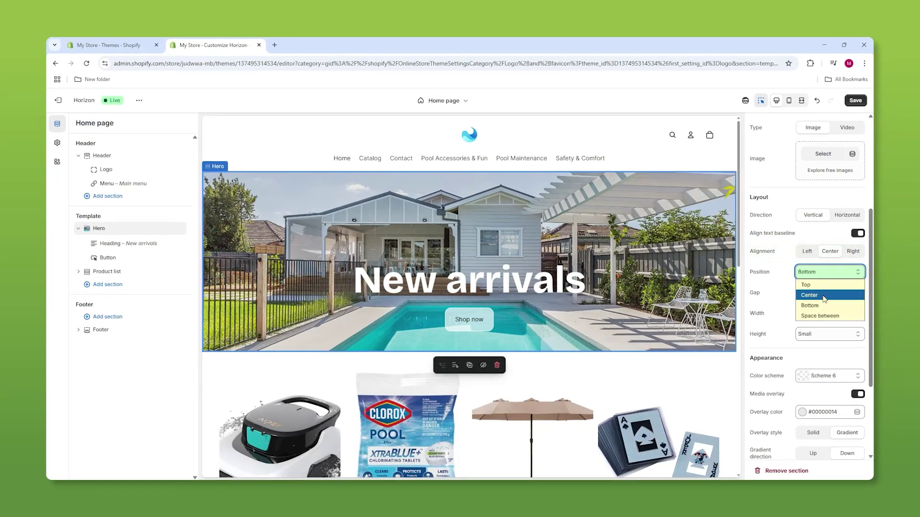
{"action": "left_click", "coordinate": [824, 295]}
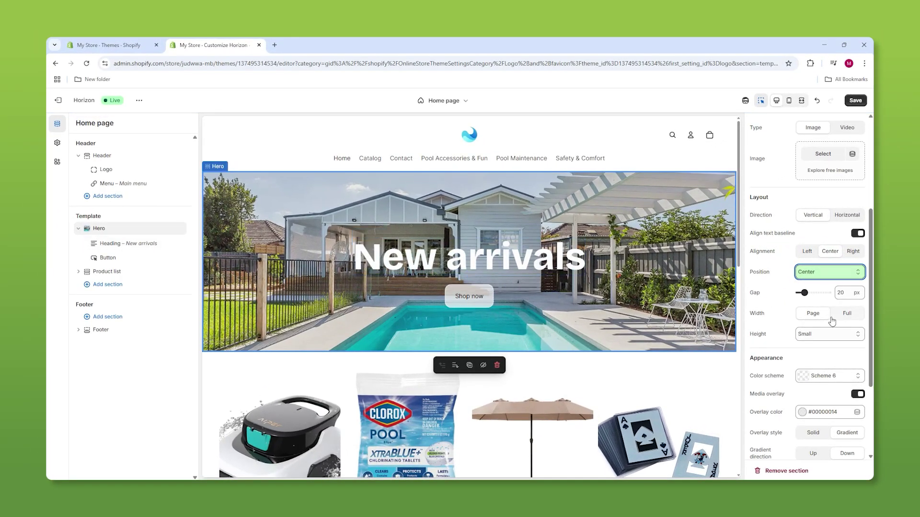
- Switch the homepage product list's Type from Grid to Carousel
{"action": "scroll", "coordinate": [427, 318], "scroll_direction": "down", "scroll_amount": 3}
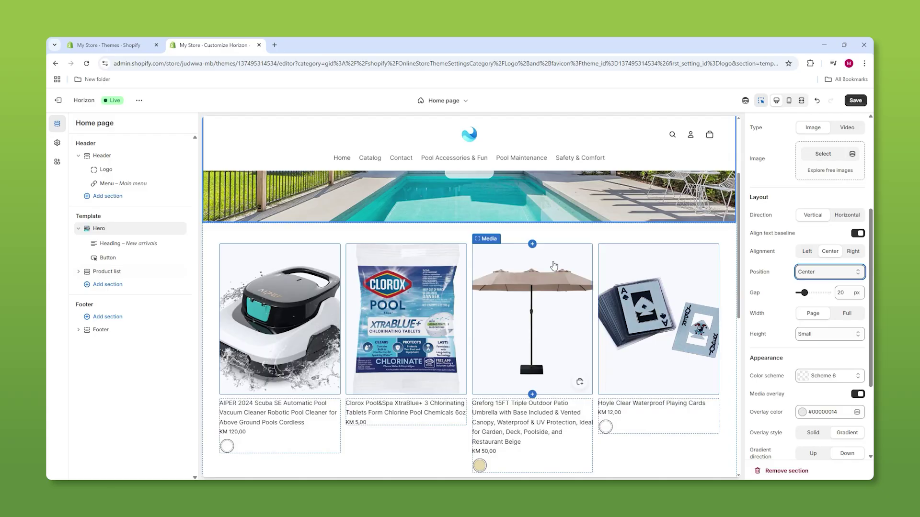
{"action": "left_click", "coordinate": [527, 234]}
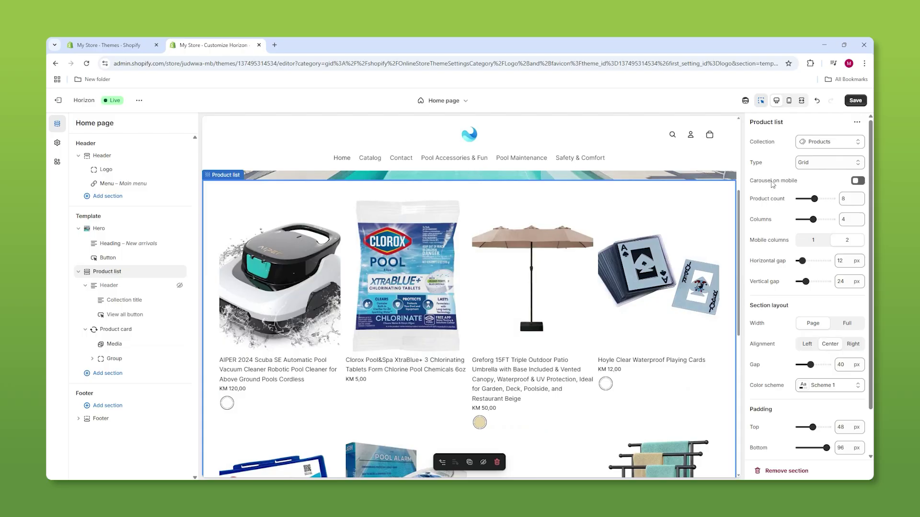
{"action": "left_click", "coordinate": [808, 164]}
{"action": "left_click", "coordinate": [832, 185]}
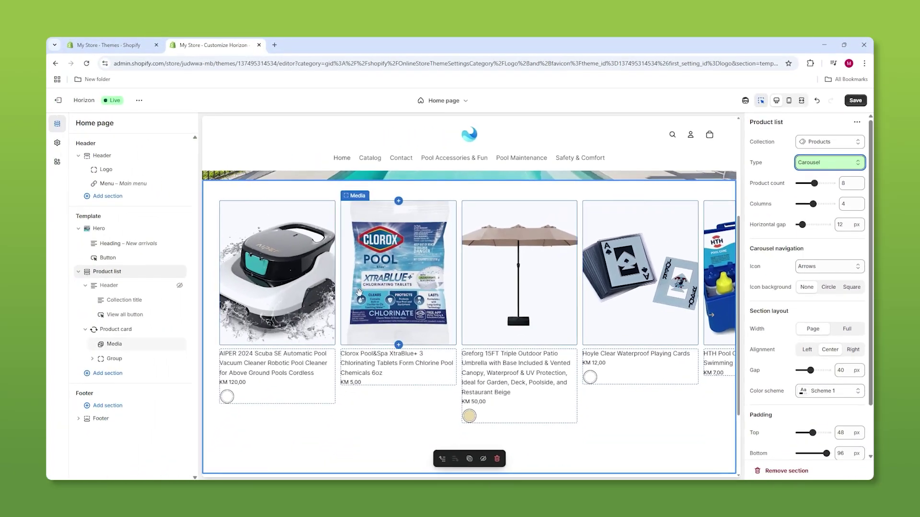
- Preview the carousel fullscreen, swipe to later products, and return to the editor
{"action": "left_click", "coordinate": [802, 101]}
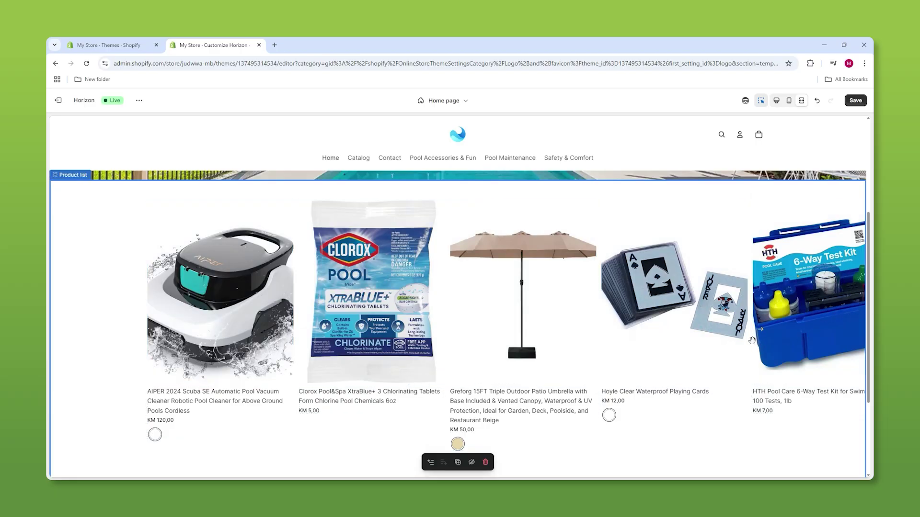
{"action": "left_click_drag", "start_coordinate": [763, 334], "coordinate": [154, 314]}
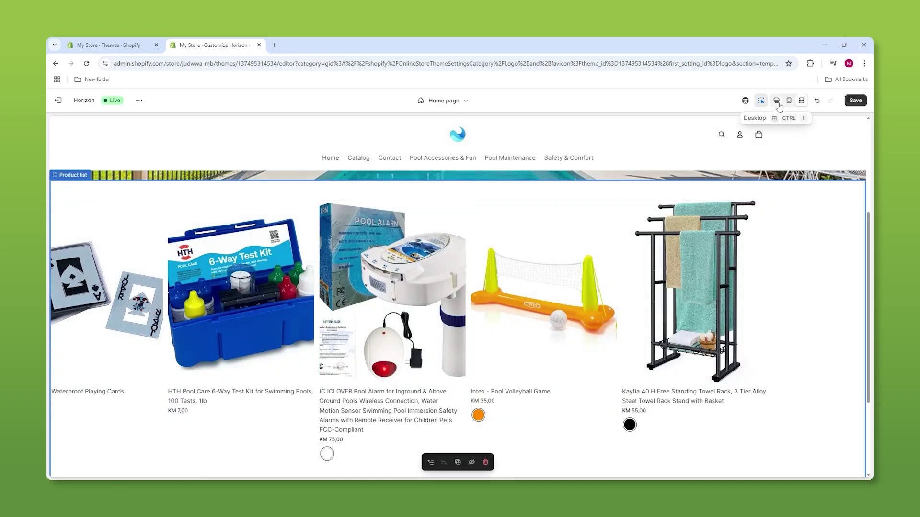
{"action": "left_click", "coordinate": [802, 100]}
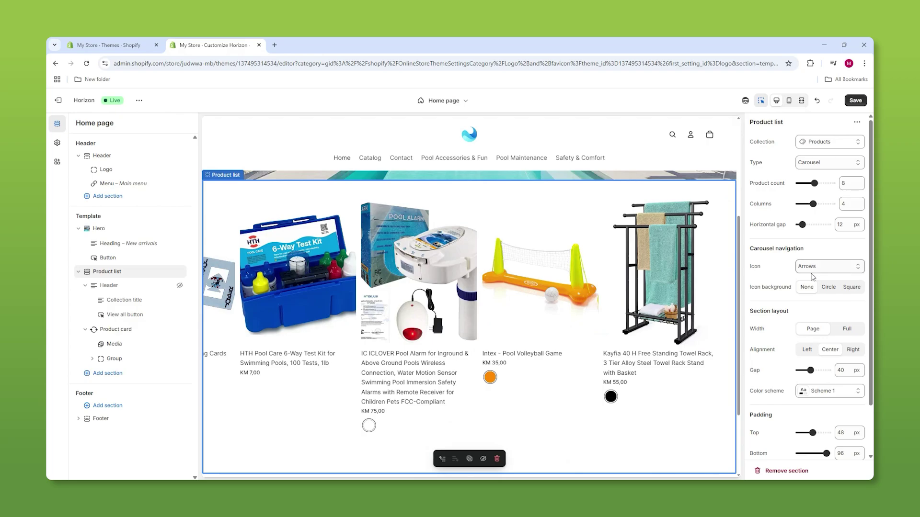
- Give the carousel arrows a Circle icon background and check it in fullscreen preview
{"action": "left_click", "coordinate": [828, 287]}
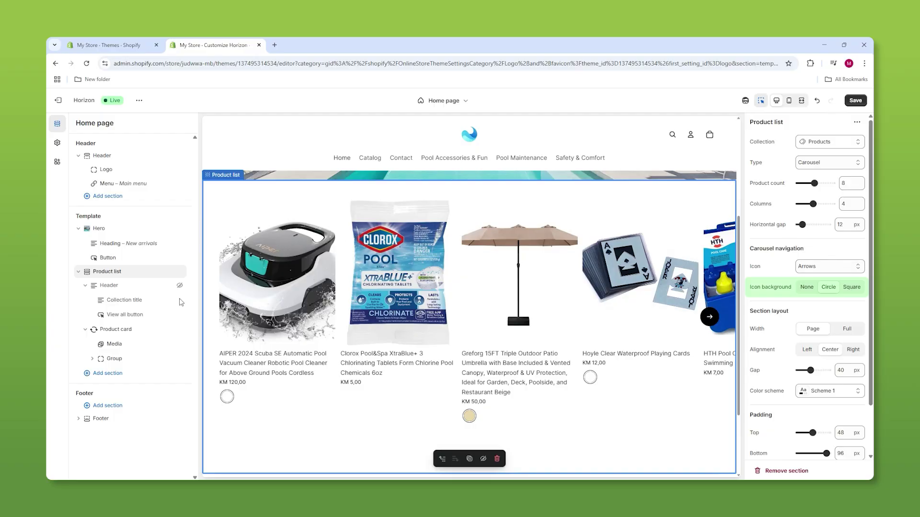
{"action": "left_click", "coordinate": [801, 100]}
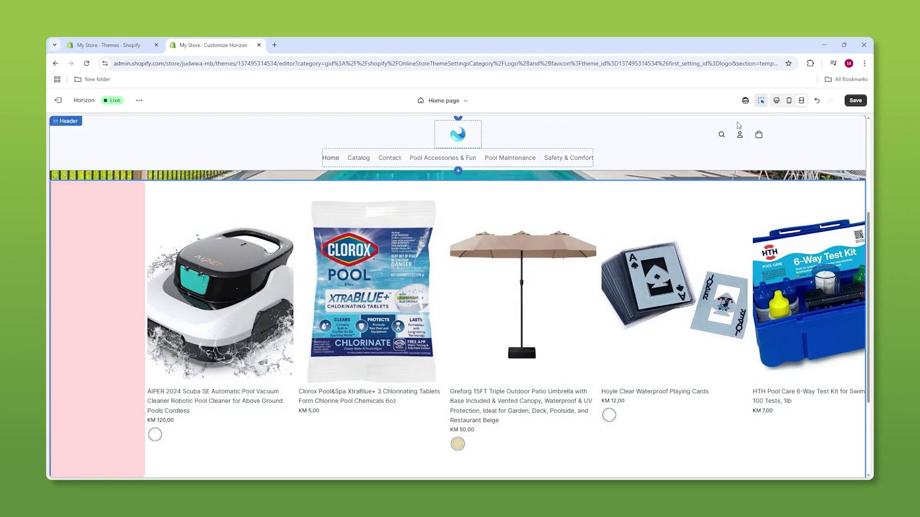
{"action": "left_click", "coordinate": [777, 101]}
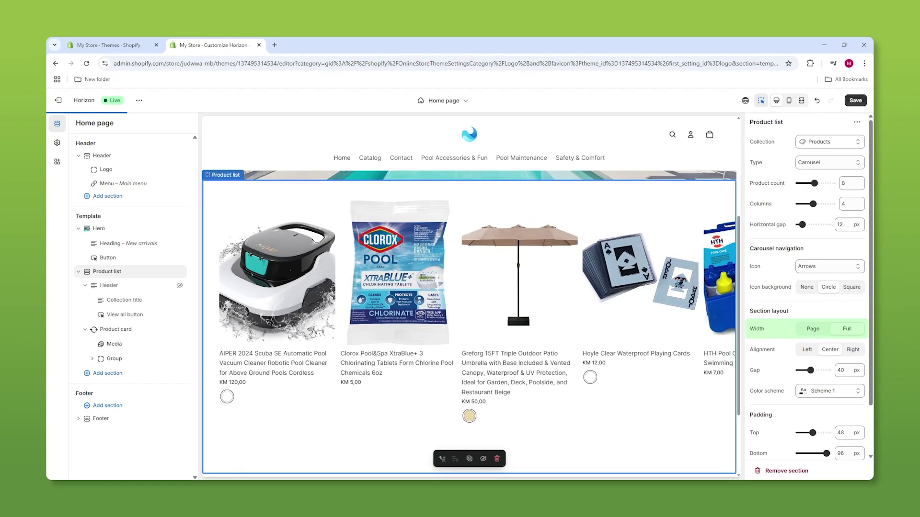
- Stretch the product list to Full section width and raise its product count to 13
{"action": "left_click", "coordinate": [847, 330]}
{"action": "left_click", "coordinate": [799, 102]}
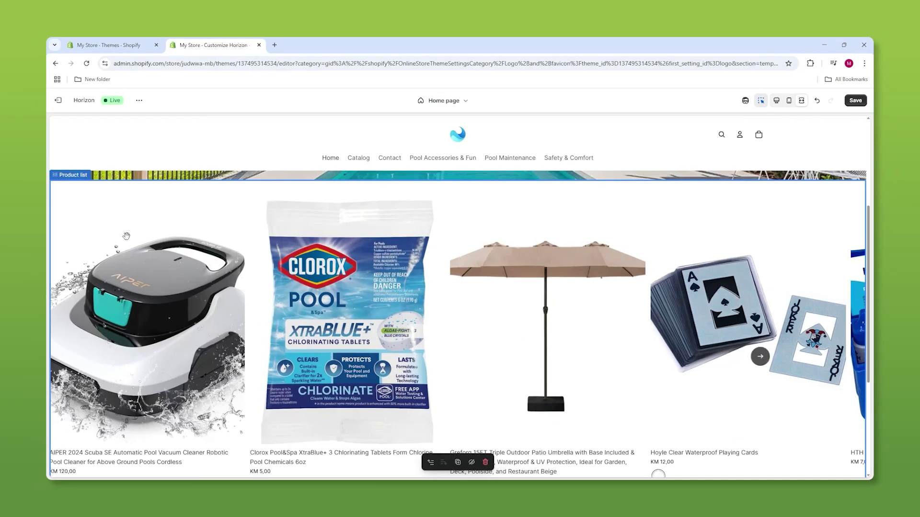
{"action": "left_click", "coordinate": [776, 101]}
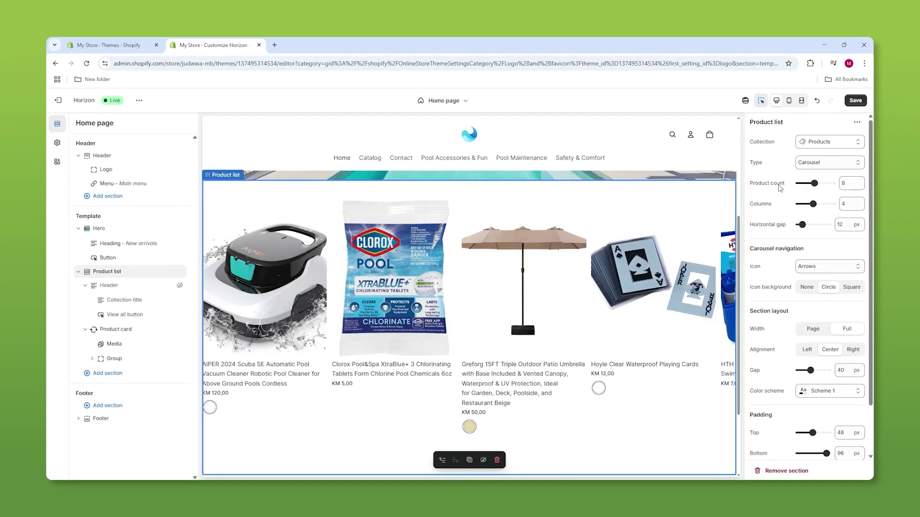
{"action": "left_click", "coordinate": [826, 184]}
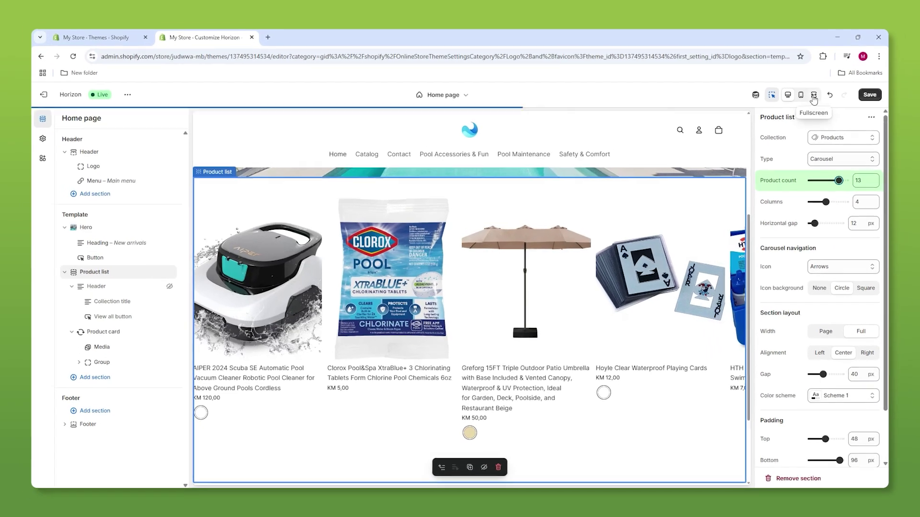
{"action": "left_click", "coordinate": [814, 98]}
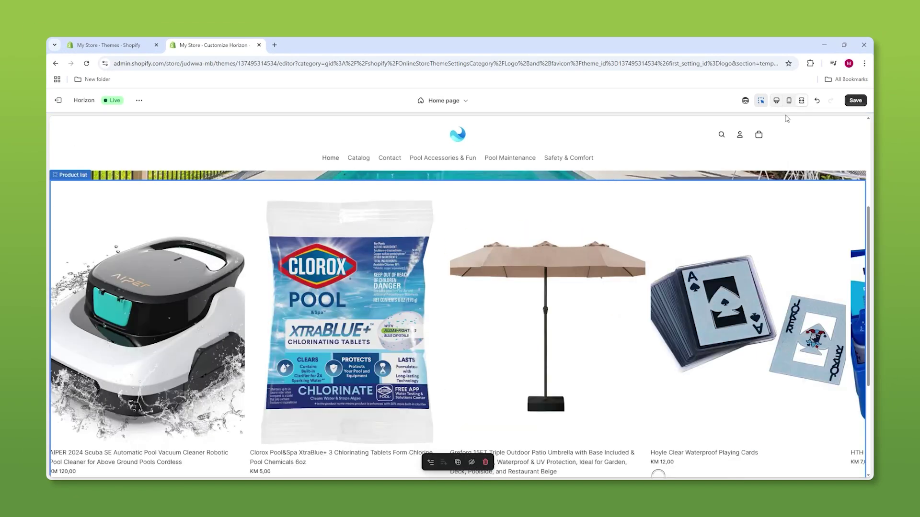
- Advance the fullscreen carousel through more products, then exit the preview
{"action": "left_click", "coordinate": [769, 360]}
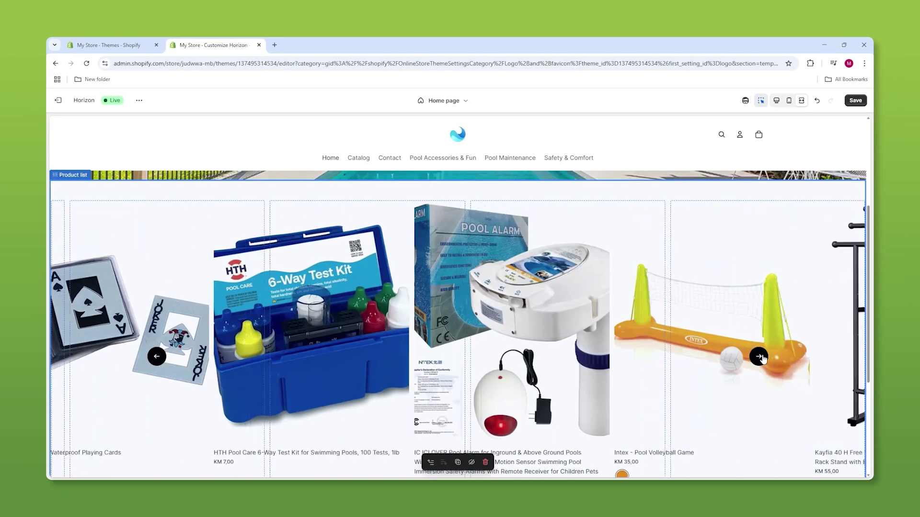
{"action": "left_click", "coordinate": [759, 357]}
{"action": "left_click", "coordinate": [759, 357]}
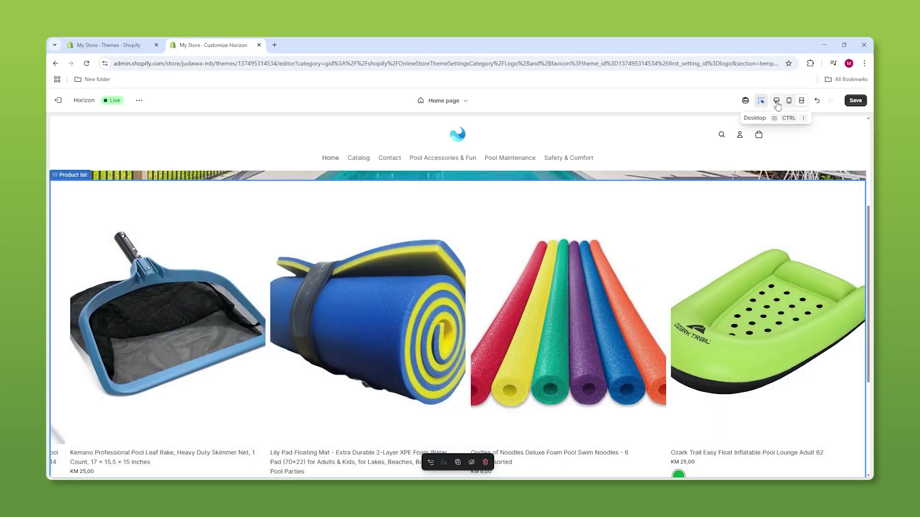
{"action": "left_click", "coordinate": [776, 100]}
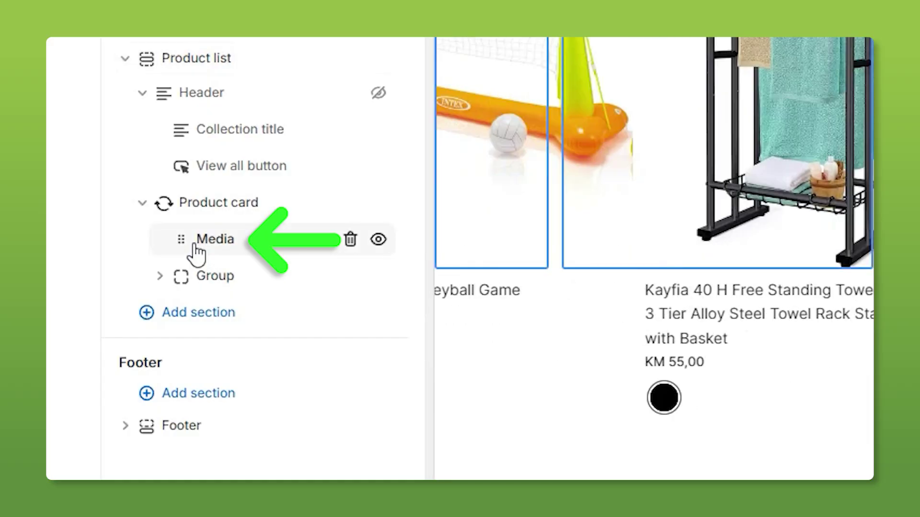
- Change the product card media aspect ratio from Portrait to Auto
{"action": "left_click", "coordinate": [173, 276]}
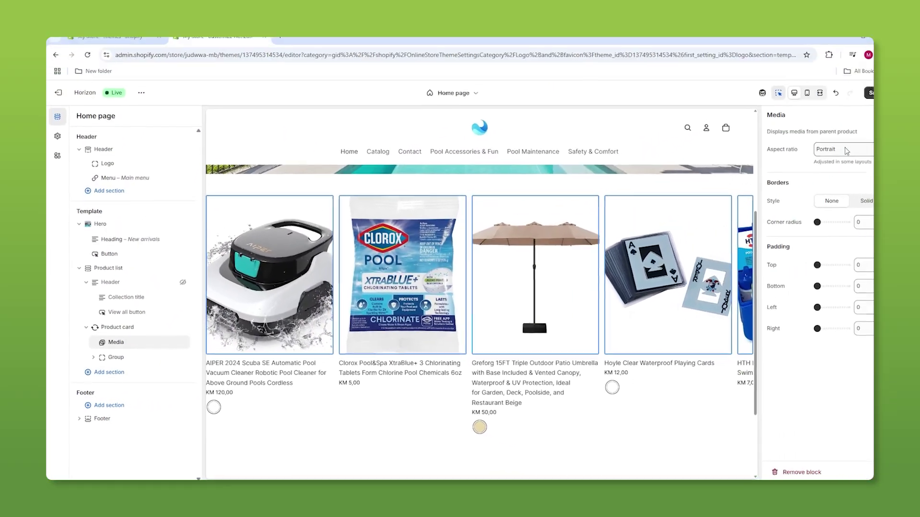
{"action": "left_click", "coordinate": [846, 151]}
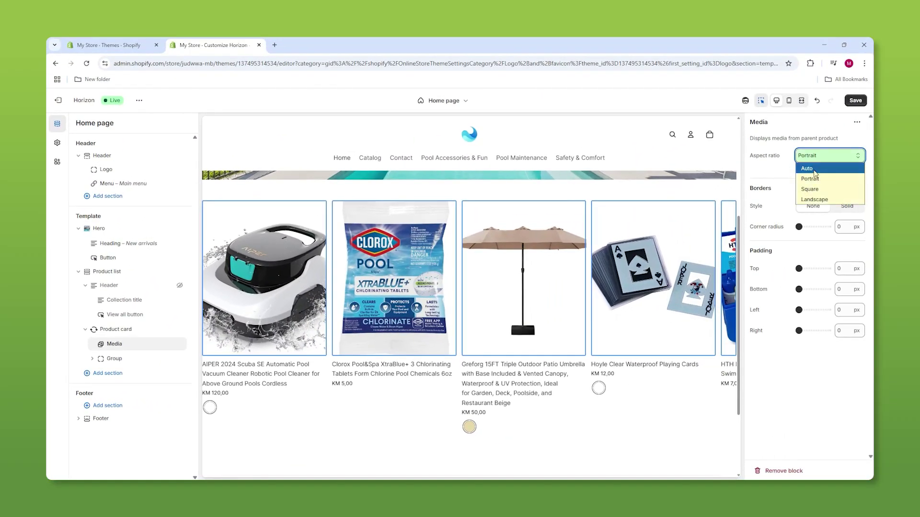
{"action": "left_click", "coordinate": [814, 170]}
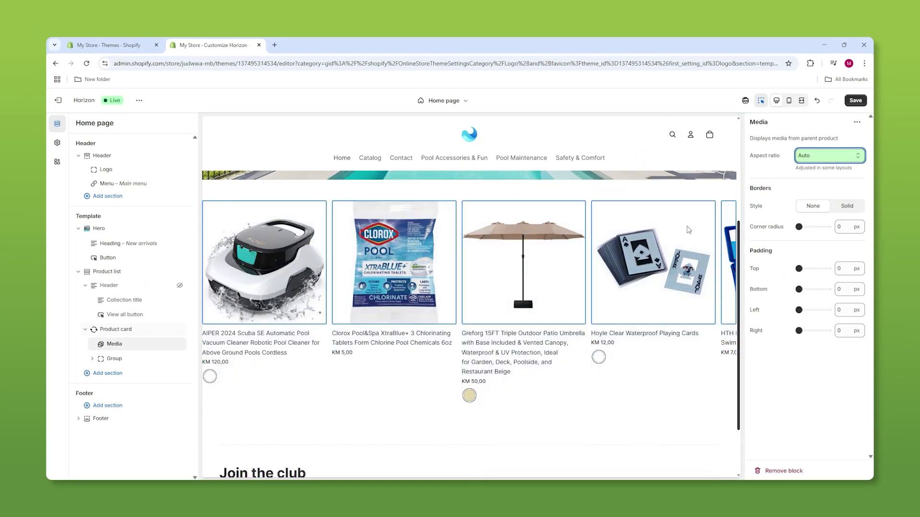
{"action": "left_click", "coordinate": [709, 302]}
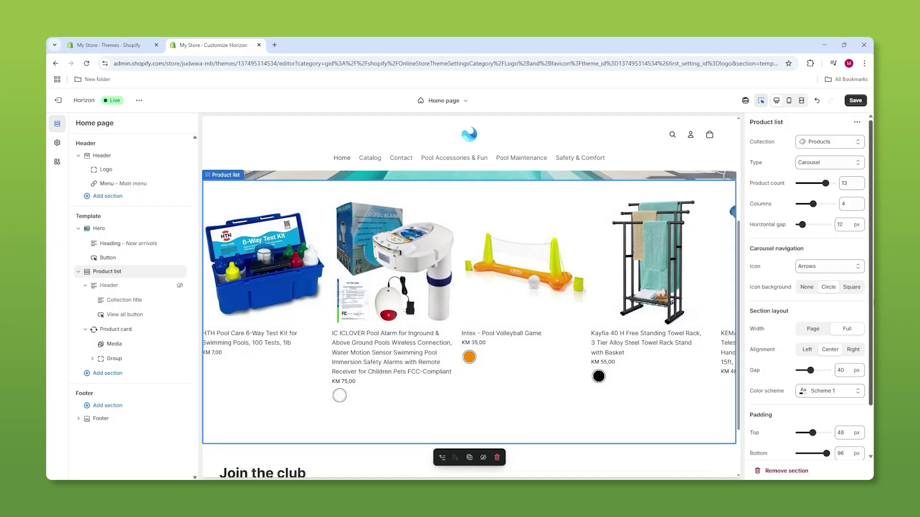
- Undo the last change and paste 'Make a Splash This Summer' as the hero heading, removing the blank line
{"action": "key", "text": "ctrl+z"}
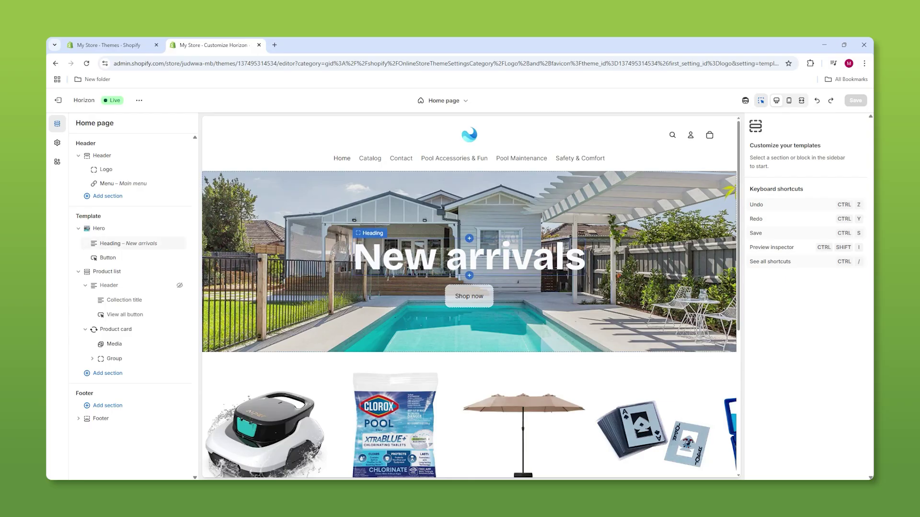
{"action": "left_click", "coordinate": [511, 256]}
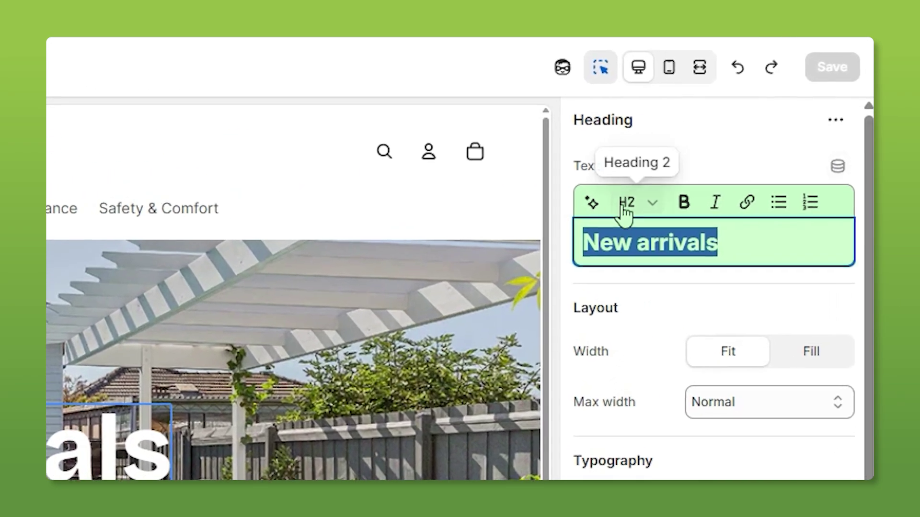
{"action": "type", "text": "Make a Splash This Summer"}
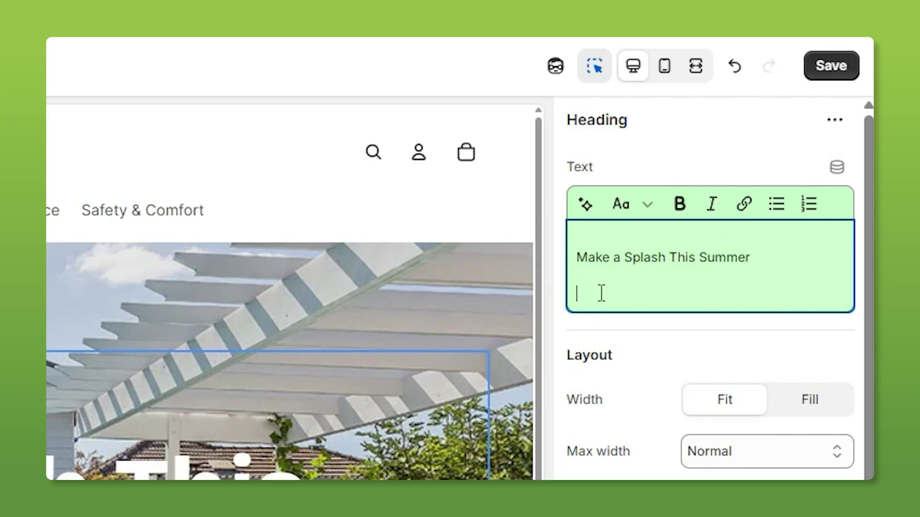
{"action": "key", "text": "BackSpace"}
{"action": "key", "text": "BackSpace"}
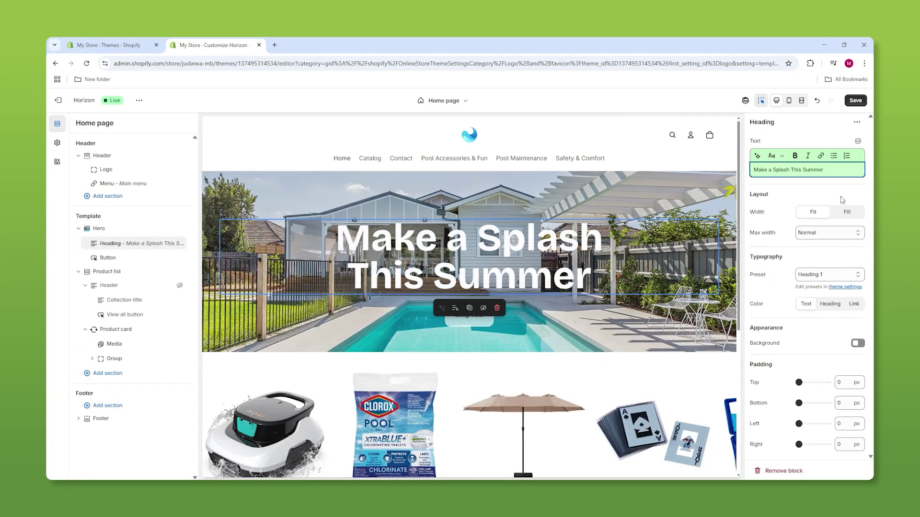
{"action": "double_click", "coordinate": [766, 257]}
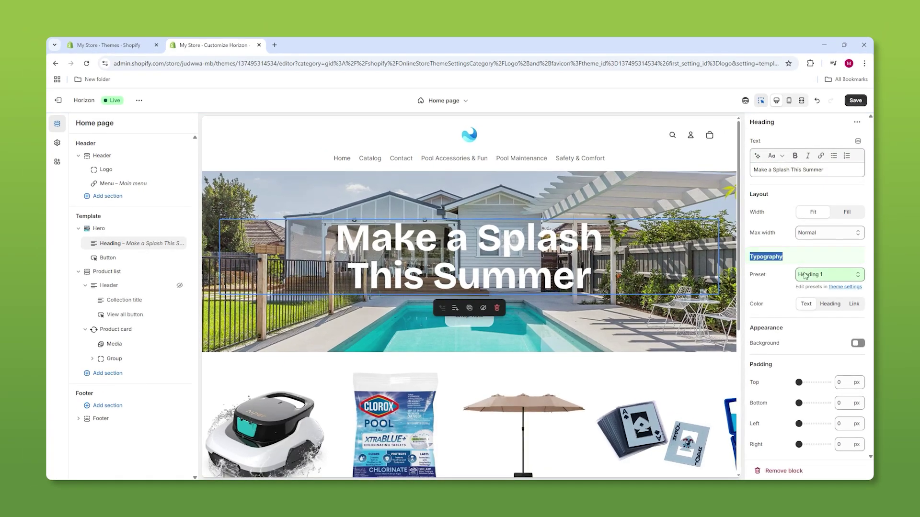
- Set the hero heading's typography preset to Heading 2
{"action": "left_click", "coordinate": [805, 276]}
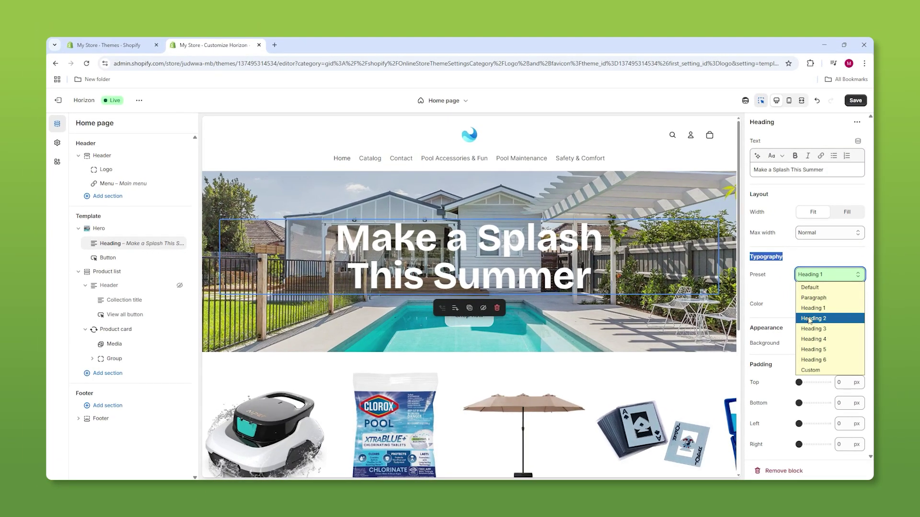
{"action": "left_click", "coordinate": [809, 318]}
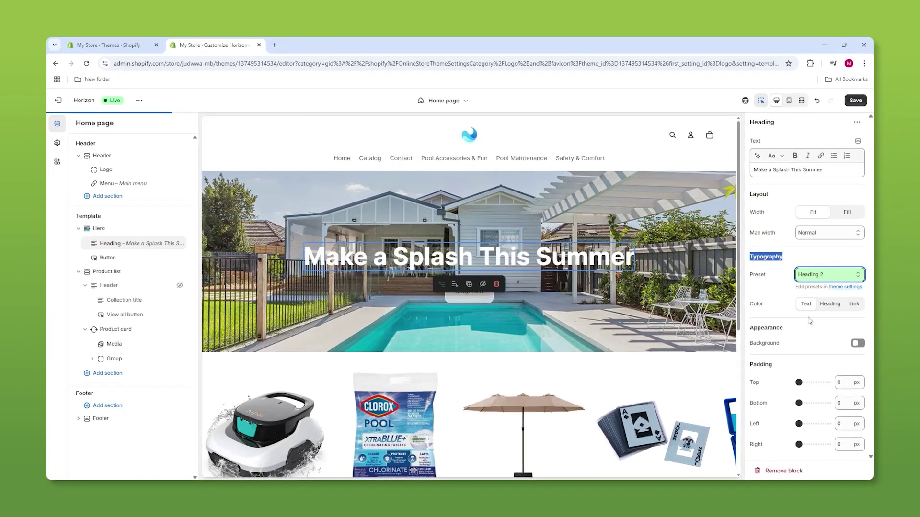
{"action": "left_click", "coordinate": [823, 272]}
{"action": "left_click", "coordinate": [813, 252]}
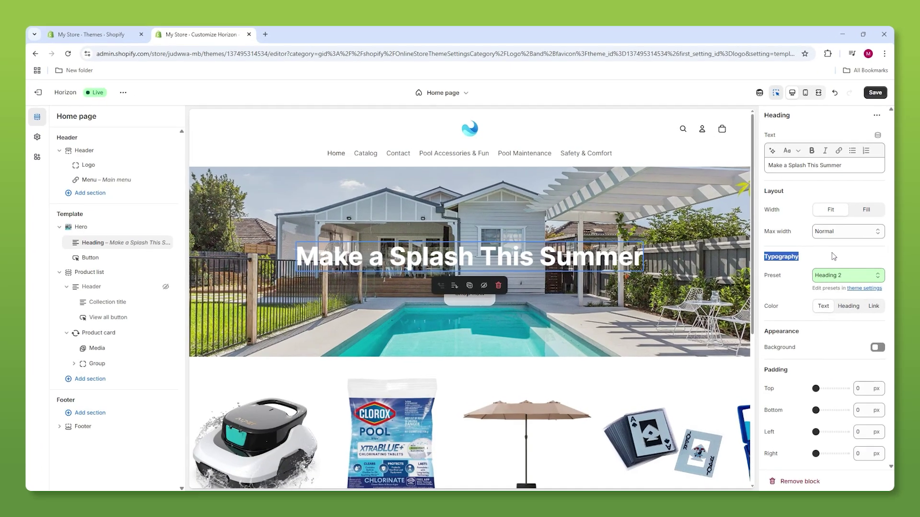
{"action": "scroll", "coordinate": [520, 279], "scroll_direction": "down", "scroll_amount": 1}
{"action": "mouse_move", "coordinate": [466, 315]}
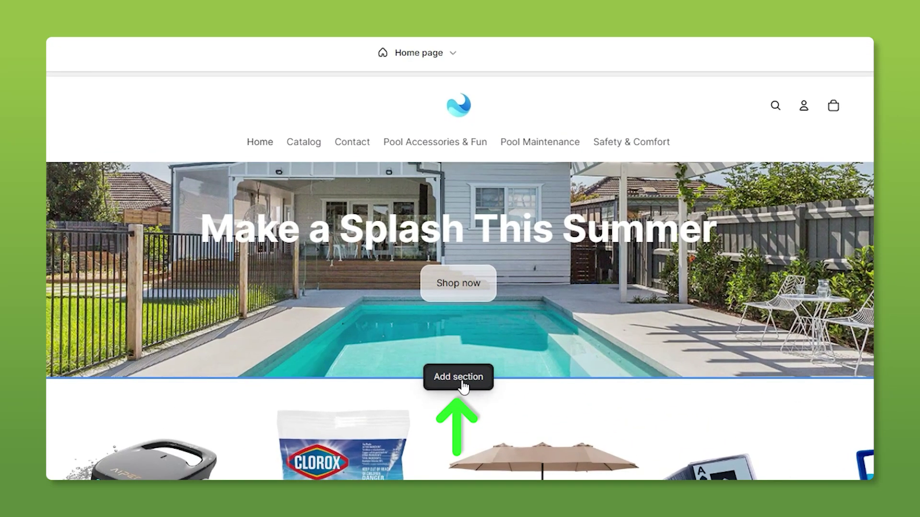
- Add a Collection list: Grid section below the hero
{"action": "left_click", "coordinate": [463, 386]}
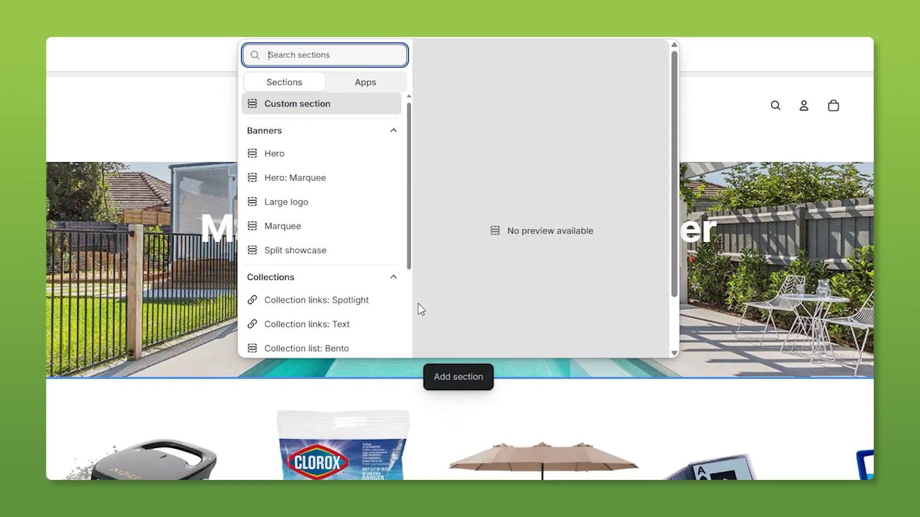
{"action": "scroll", "coordinate": [324, 153], "scroll_direction": "down", "scroll_amount": 1}
{"action": "scroll", "coordinate": [323, 153], "scroll_direction": "down", "scroll_amount": 3}
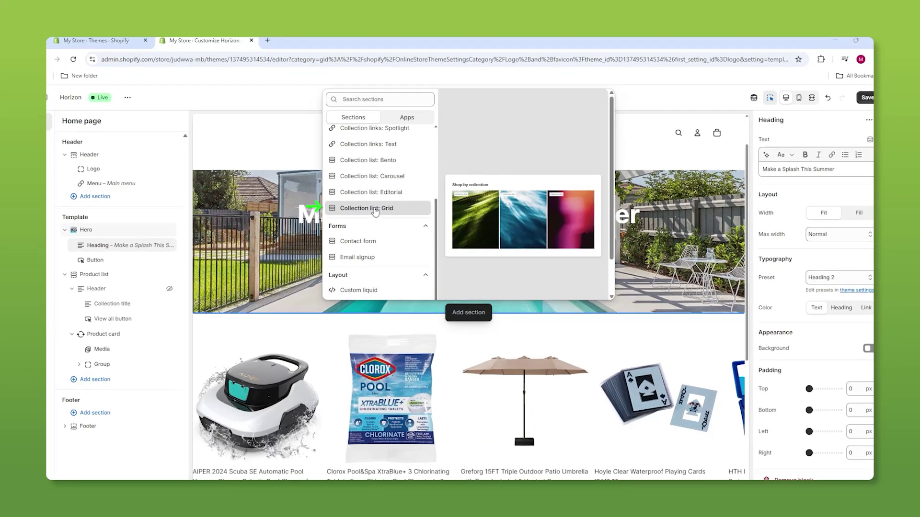
{"action": "left_click", "coordinate": [375, 211]}
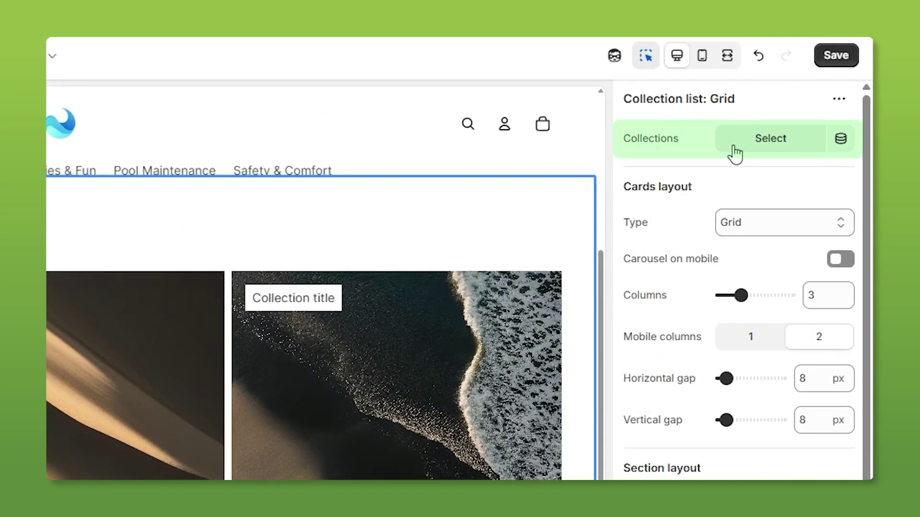
- Fill the grid with Pool Accessories & Fun, Pool Maintenance and Safety & Comfort
{"action": "left_click", "coordinate": [734, 153]}
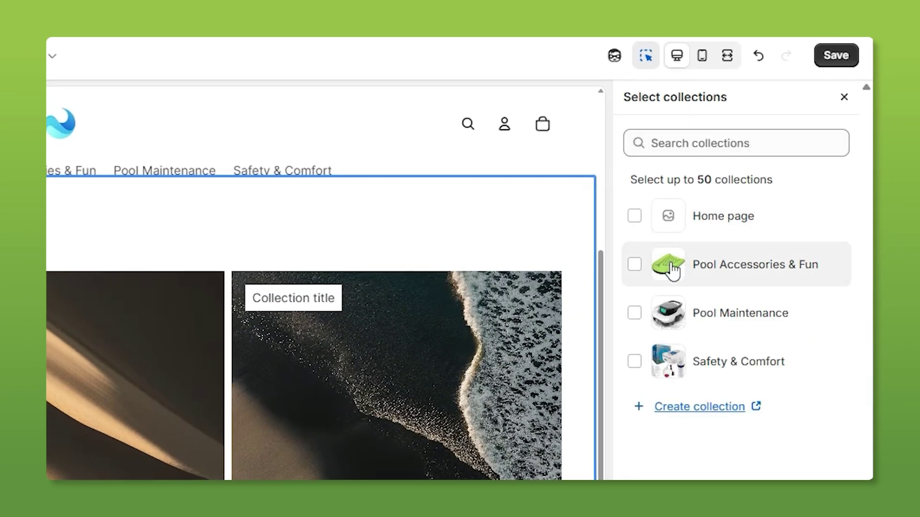
{"action": "left_click", "coordinate": [672, 266]}
{"action": "left_click", "coordinate": [670, 313]}
{"action": "left_click", "coordinate": [670, 359]}
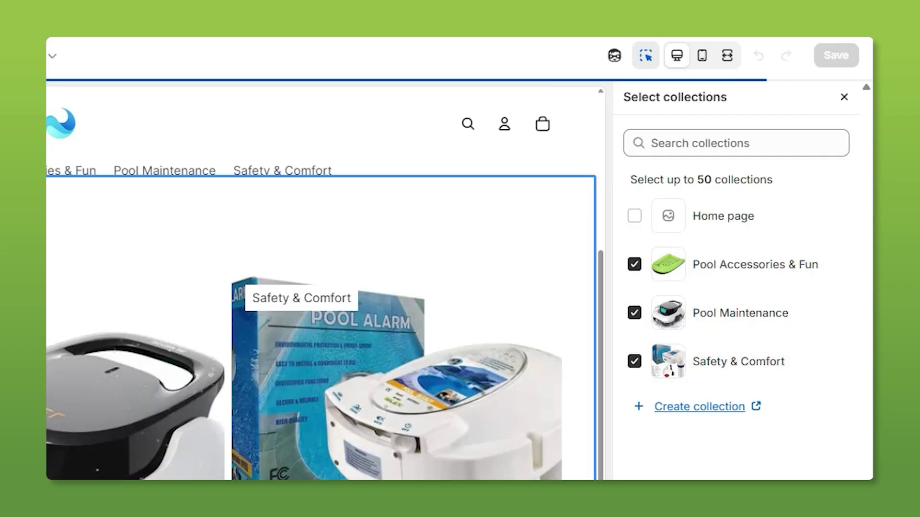
{"action": "left_click", "coordinate": [374, 256]}
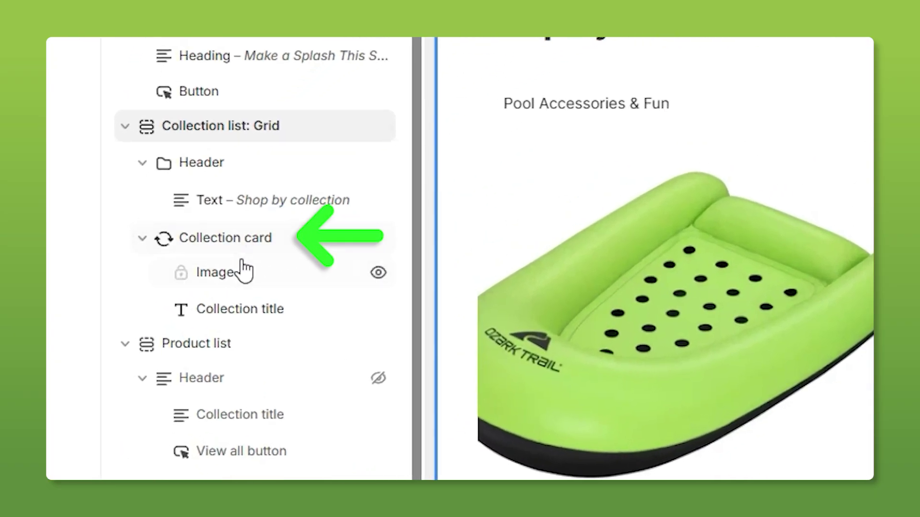
- Set the collection card images' aspect ratio from Portrait to Auto
{"action": "left_click", "coordinate": [242, 263]}
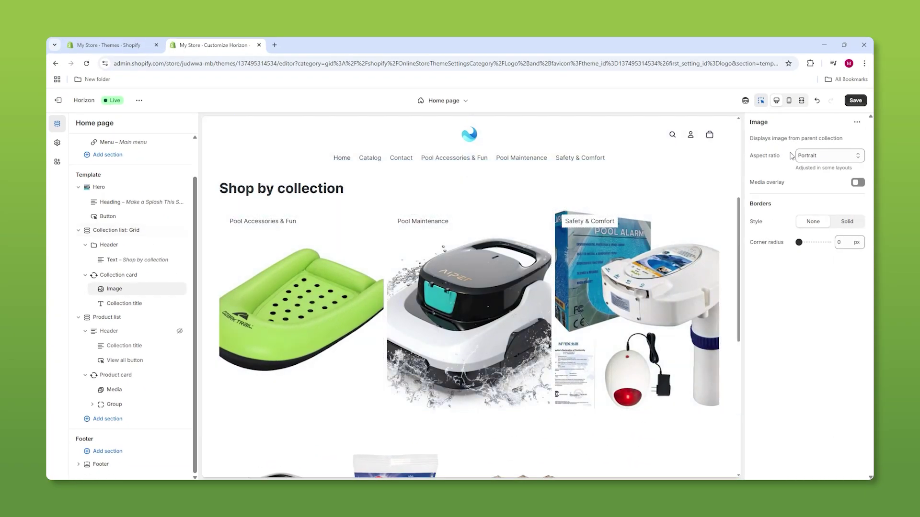
{"action": "left_click", "coordinate": [814, 156]}
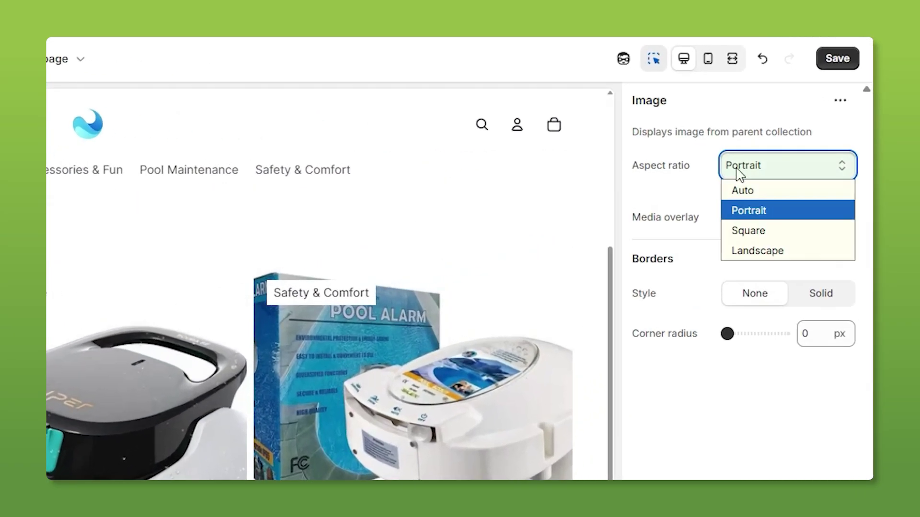
{"action": "left_click", "coordinate": [810, 169]}
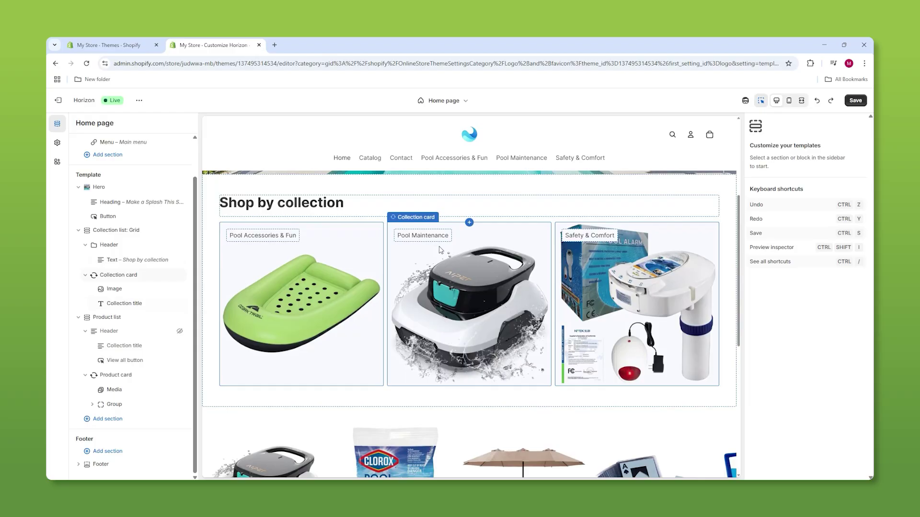
{"action": "scroll", "coordinate": [394, 279], "scroll_direction": "down", "scroll_amount": 2}
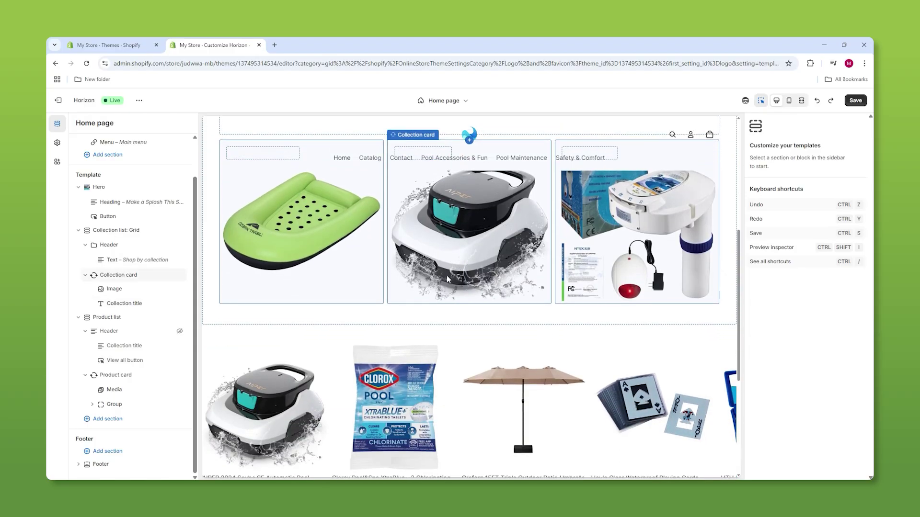
- Insert a new Hero banner section below the collection grid
{"action": "left_click", "coordinate": [469, 324]}
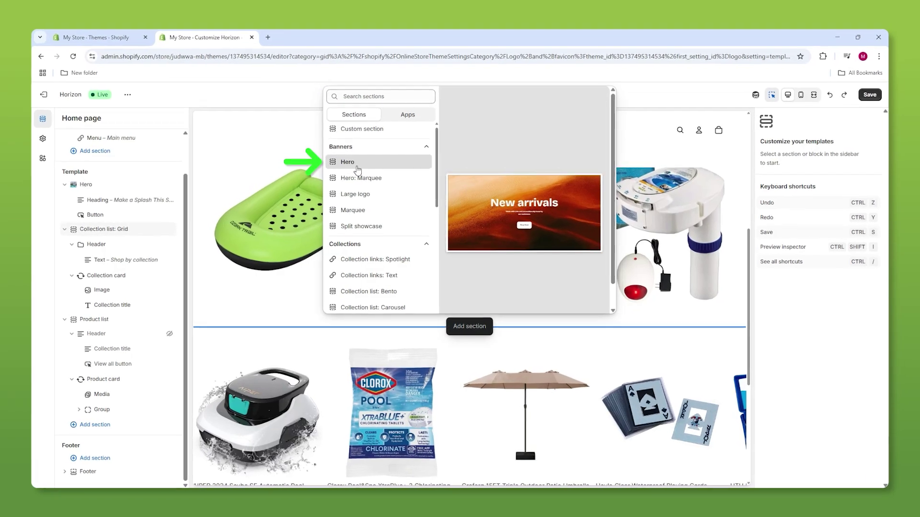
{"action": "left_click", "coordinate": [361, 167]}
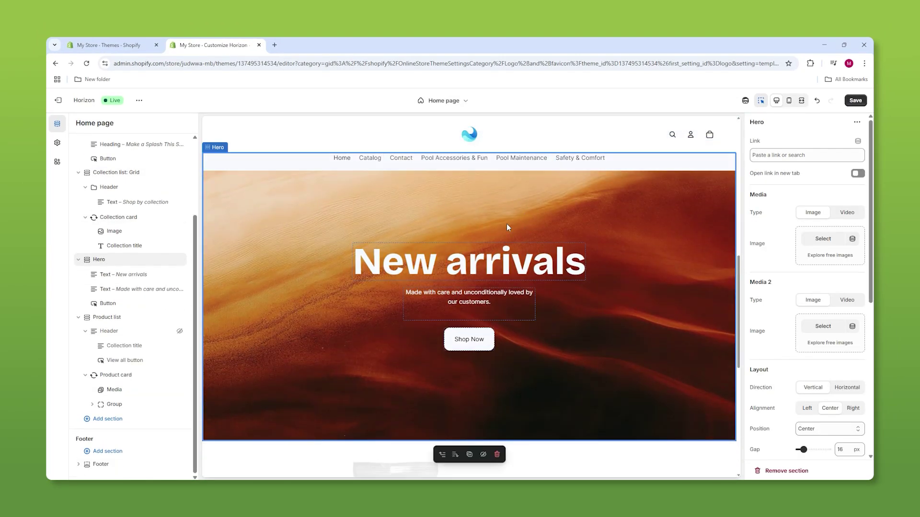
{"action": "left_click", "coordinate": [567, 271]}
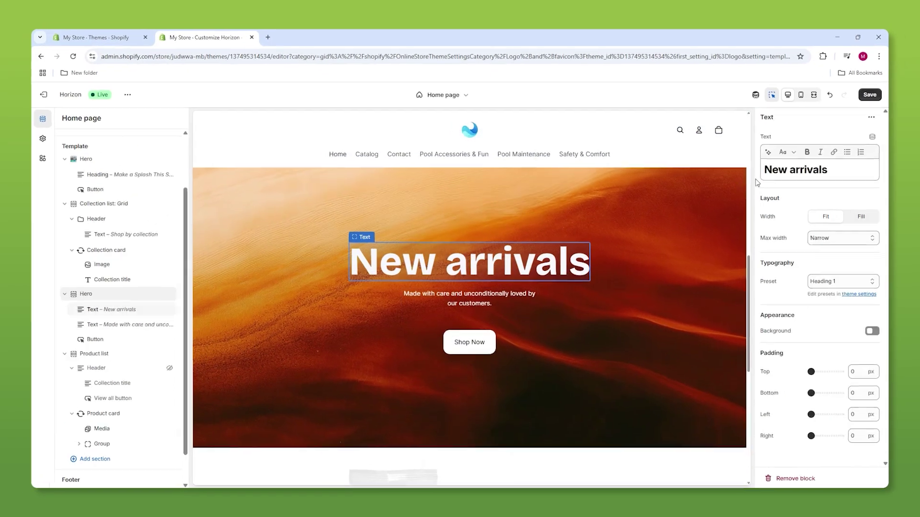
- Replace its New arrivals heading with 'Let Your Pool Clean Itself.' in the Heading 2 preset
{"action": "triple_click", "coordinate": [776, 172]}
{"action": "key", "text": "super+v"}
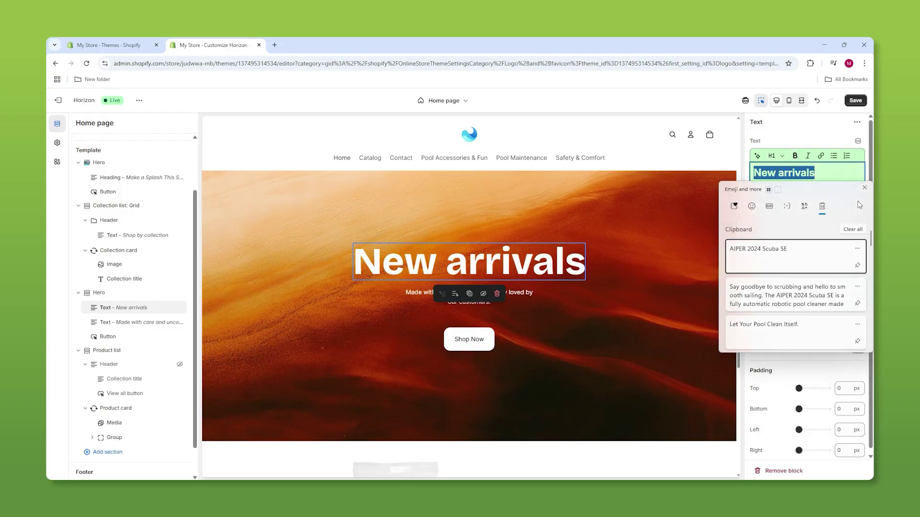
{"action": "scroll", "coordinate": [804, 262], "scroll_direction": "down", "scroll_amount": 2}
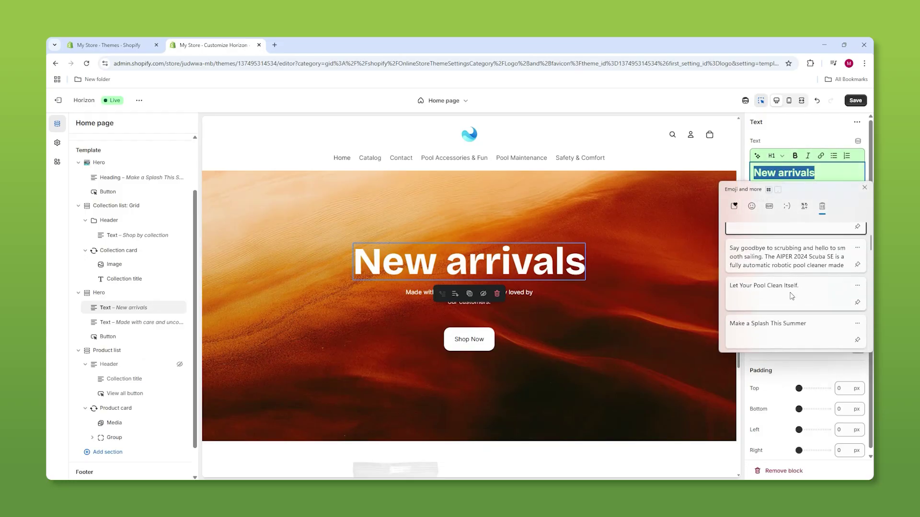
{"action": "left_click", "coordinate": [791, 296]}
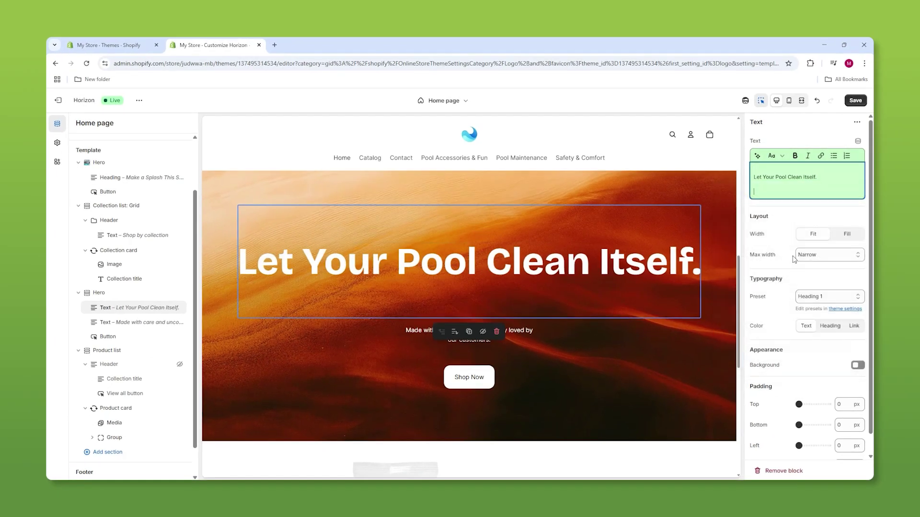
{"action": "left_click", "coordinate": [814, 297]}
{"action": "left_click", "coordinate": [818, 329]}
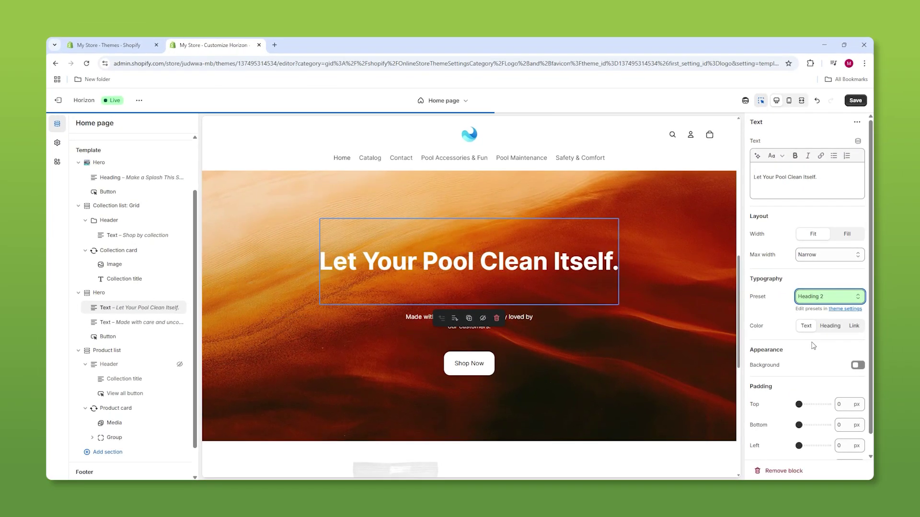
- Set the second hero's background image to the underwater pool-robot photo
{"action": "left_click", "coordinate": [714, 206]}
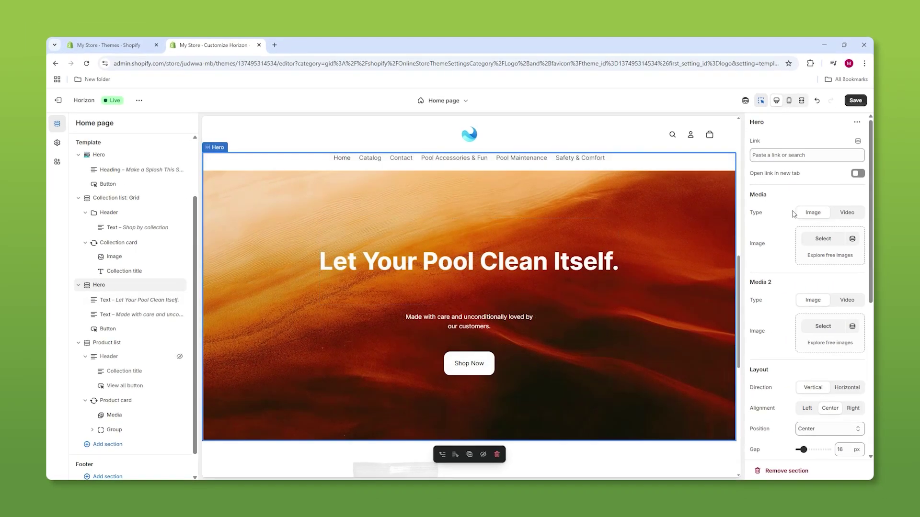
{"action": "left_click", "coordinate": [821, 239]}
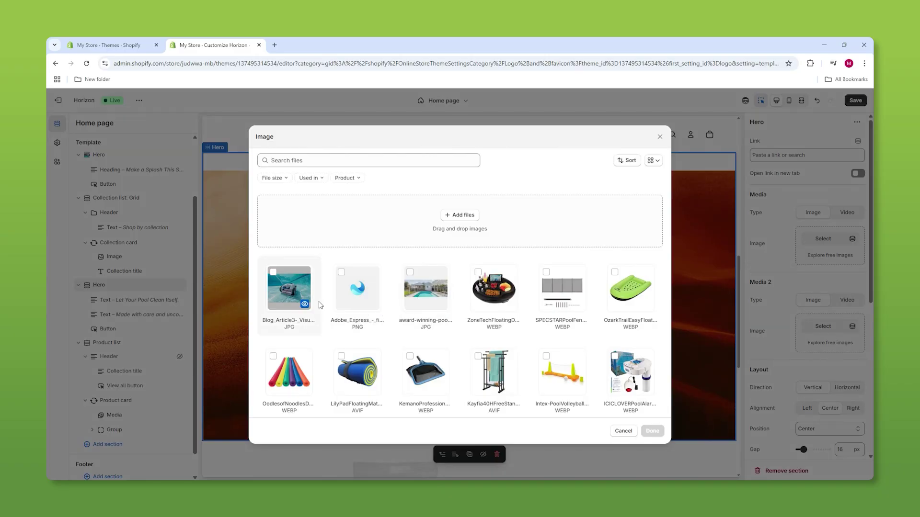
{"action": "left_click", "coordinate": [289, 290]}
{"action": "left_click", "coordinate": [651, 430]}
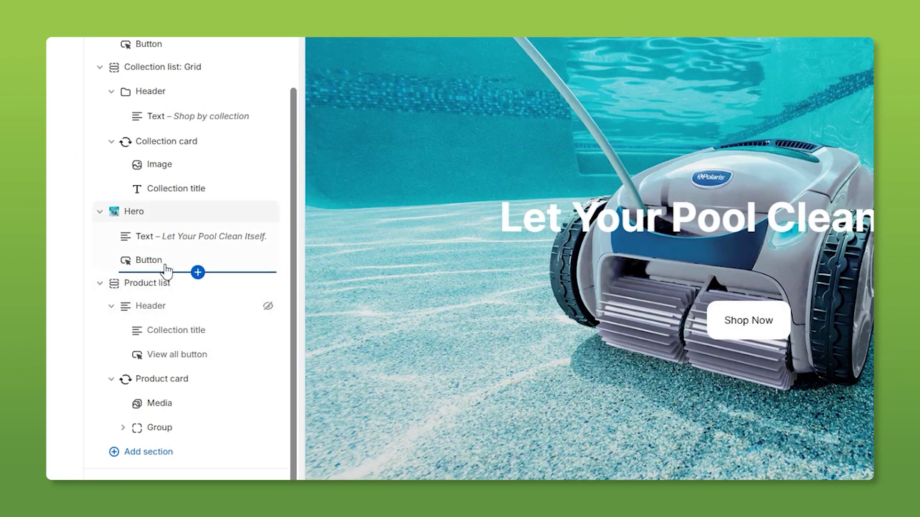
- Delete the hero's Shop Now button and set its section height to Small
{"action": "left_click", "coordinate": [249, 261]}
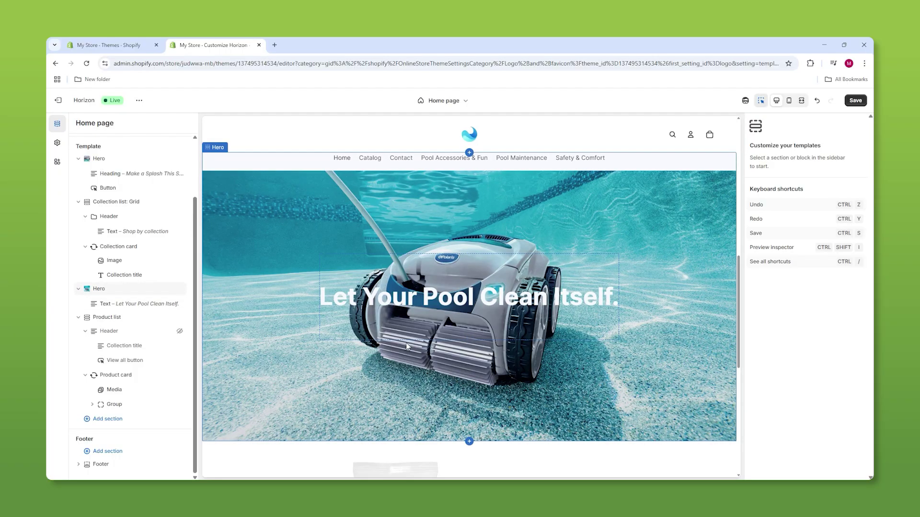
{"action": "left_click", "coordinate": [703, 221]}
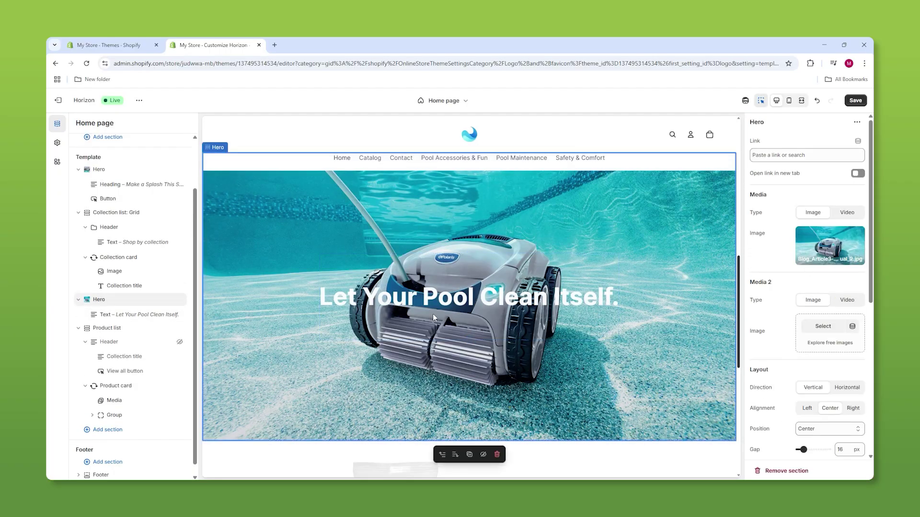
{"action": "scroll", "coordinate": [782, 224], "scroll_direction": "down", "scroll_amount": 4}
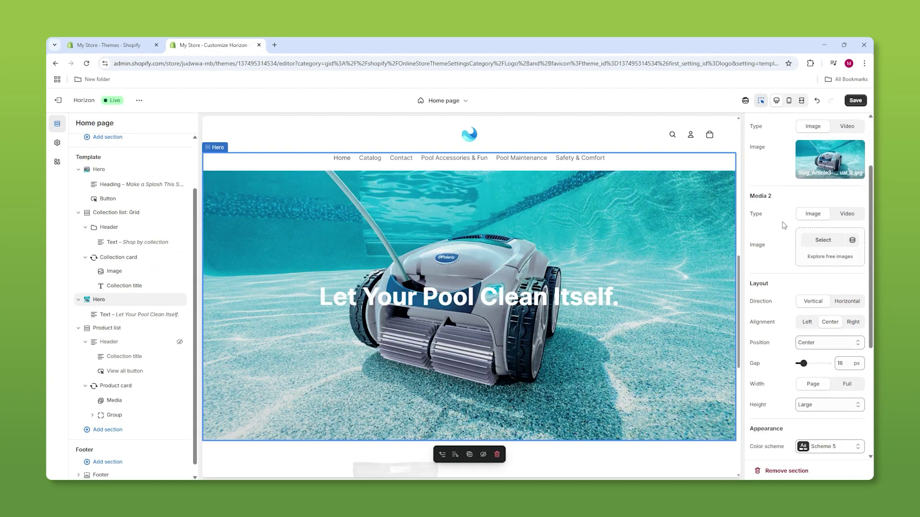
{"action": "left_click", "coordinate": [842, 320]}
{"action": "left_click", "coordinate": [809, 330]}
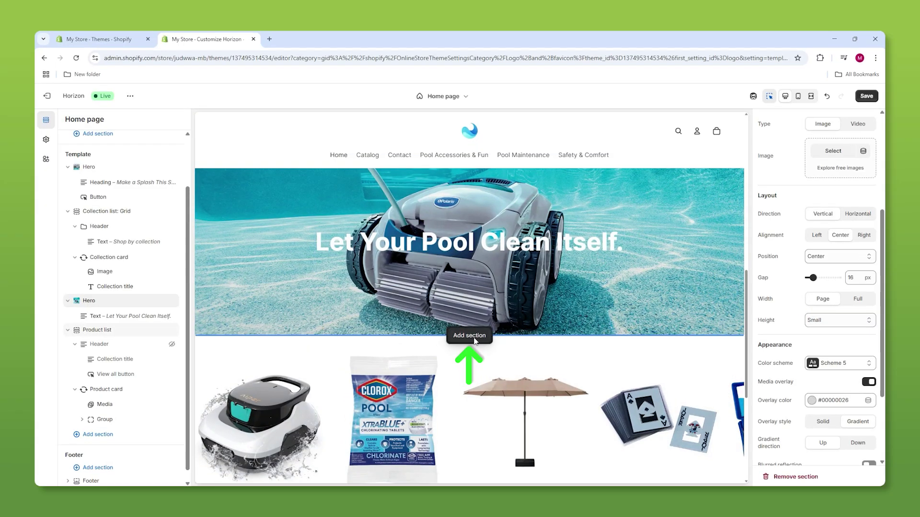
- Insert an Image with text section below the pool-robot hero
{"action": "left_click", "coordinate": [469, 334]}
{"action": "scroll", "coordinate": [371, 235], "scroll_direction": "down", "scroll_amount": 10}
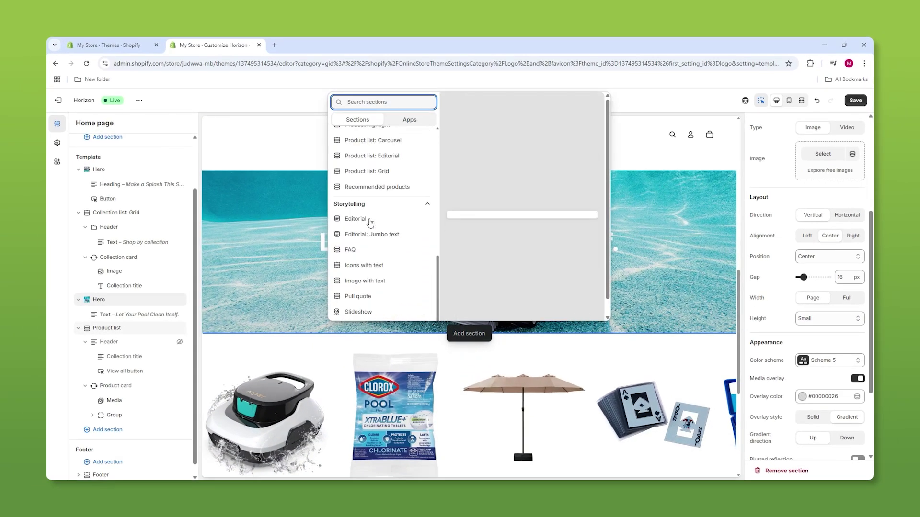
{"action": "left_click", "coordinate": [352, 282]}
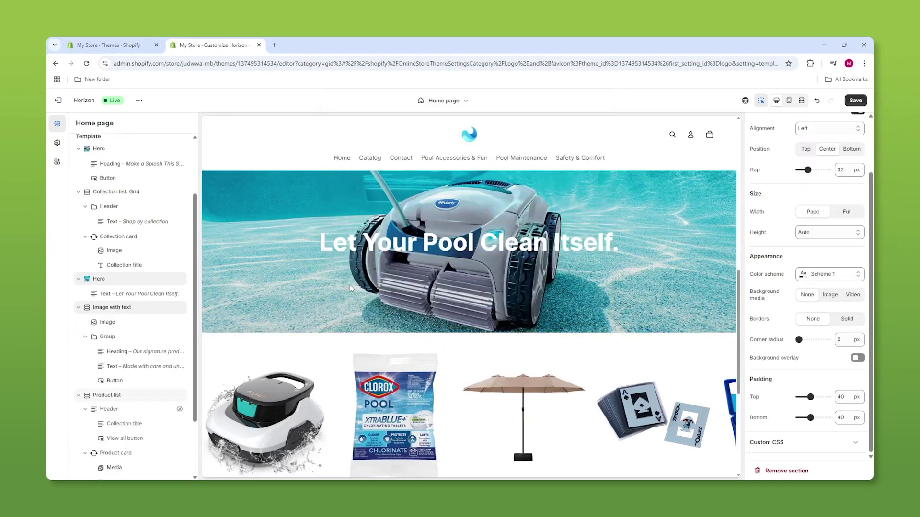
- Replace the new section's image with the white AIPER robot photo
{"action": "left_click", "coordinate": [343, 296]}
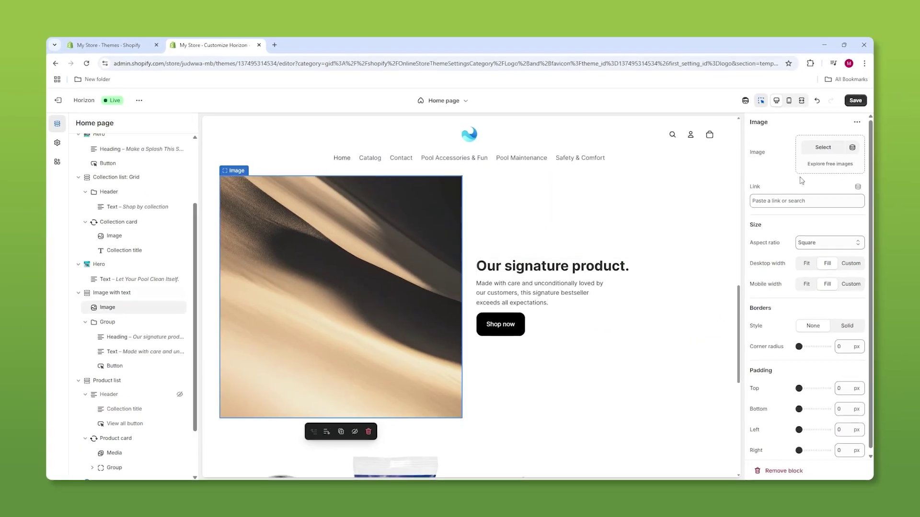
{"action": "left_click", "coordinate": [809, 152]}
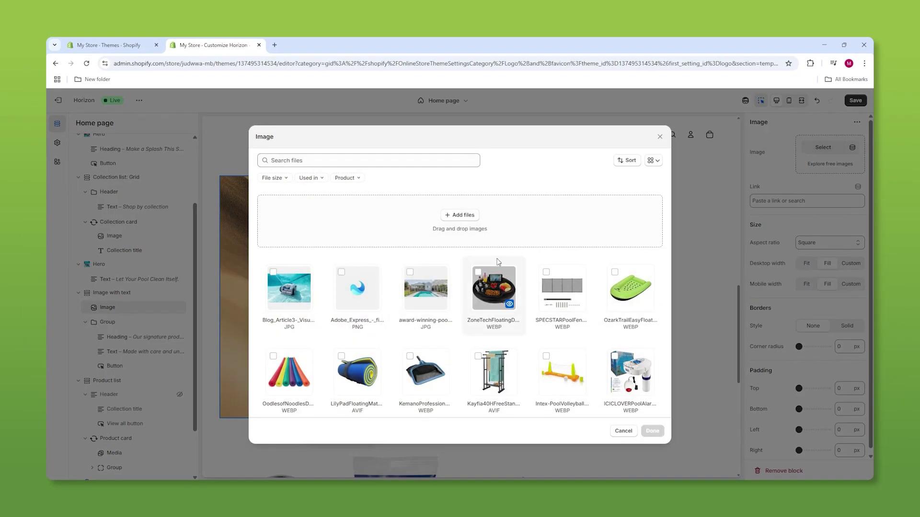
{"action": "scroll", "coordinate": [531, 268], "scroll_direction": "down", "scroll_amount": 2}
{"action": "scroll", "coordinate": [536, 283], "scroll_direction": "down", "scroll_amount": 2}
{"action": "left_click", "coordinate": [548, 283]}
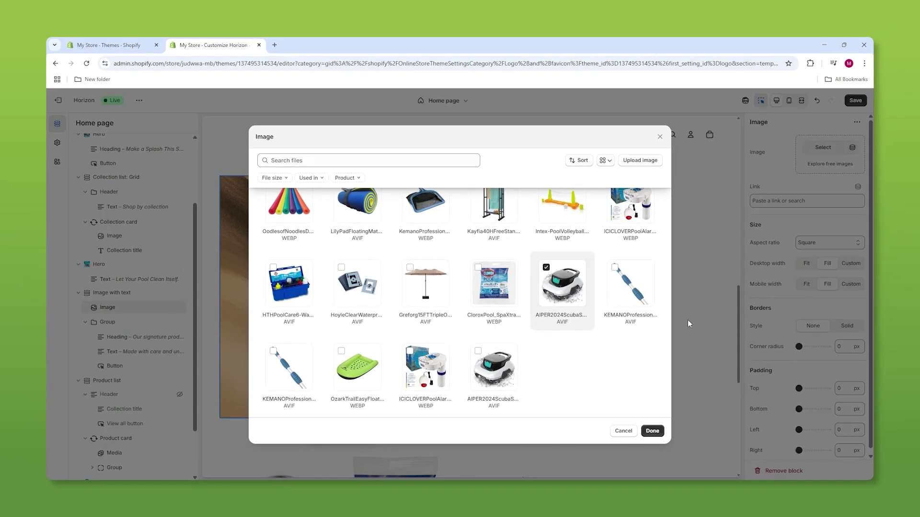
{"action": "left_click", "coordinate": [653, 431]}
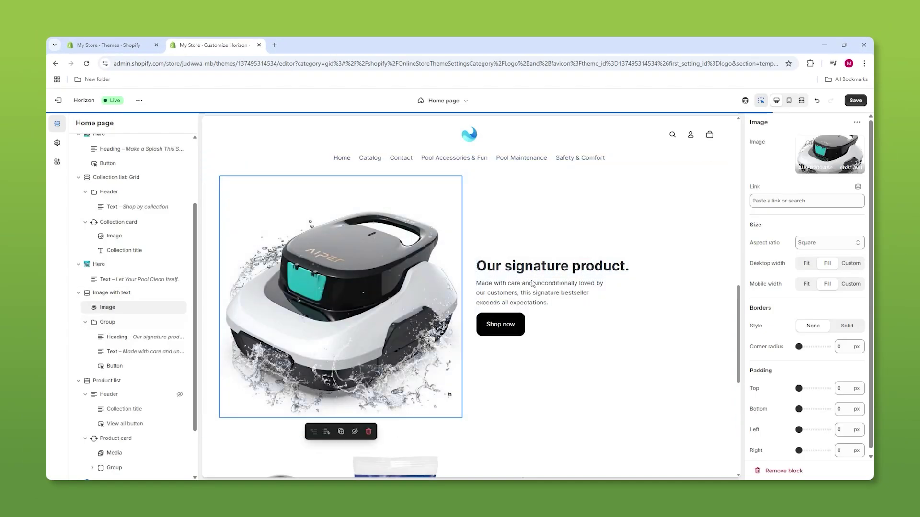
- Replace the section body with the AIPER product description and the heading with 'AIPER 2024 Scuba SE'
{"action": "left_click", "coordinate": [569, 287]}
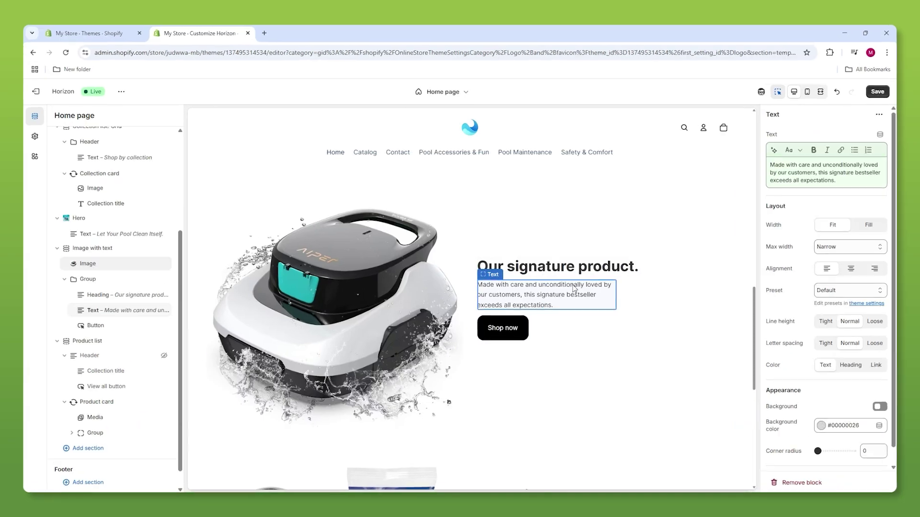
{"action": "key", "text": "ctrl+a"}
{"action": "key", "text": "super+v"}
{"action": "scroll", "coordinate": [798, 288], "scroll_direction": "down", "scroll_amount": 1}
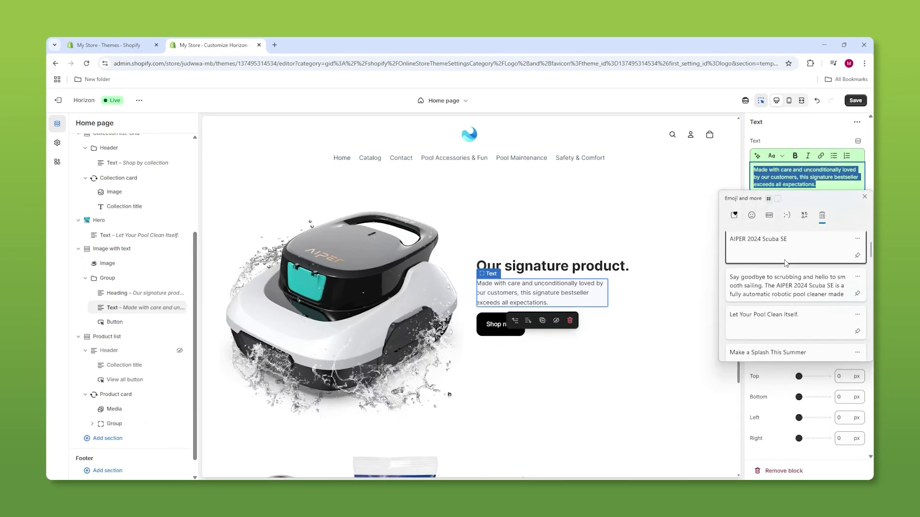
{"action": "left_click", "coordinate": [780, 287]}
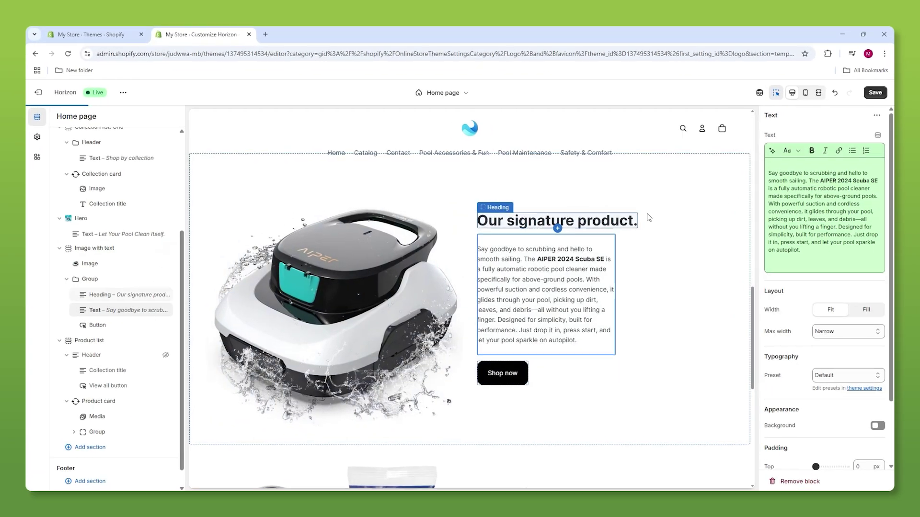
{"action": "left_click", "coordinate": [632, 221]}
{"action": "key", "text": "ctrl+a"}
{"action": "key", "text": "super+v"}
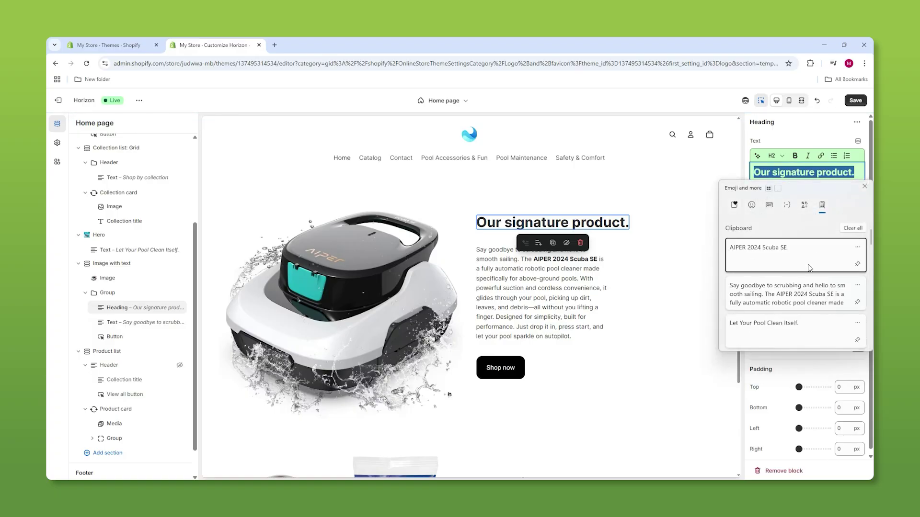
{"action": "left_click", "coordinate": [804, 258]}
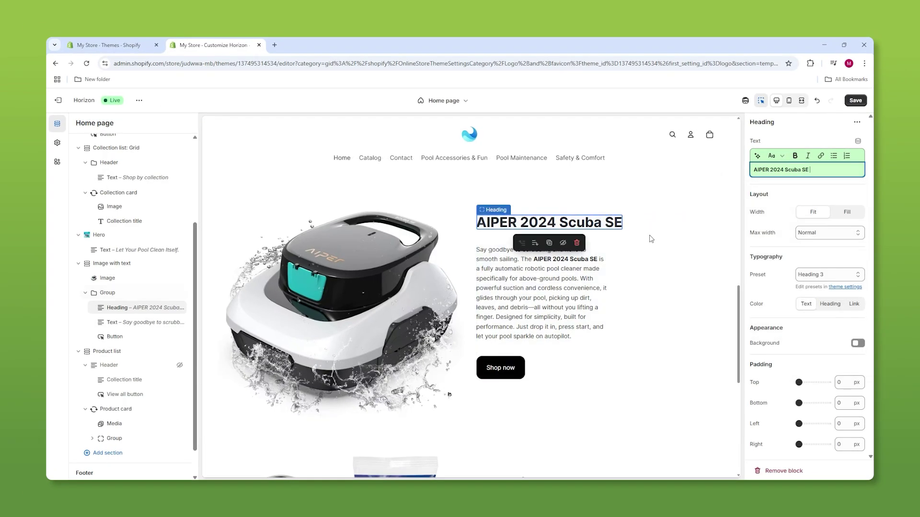
- Center the text group's content and link the Shop now button to the AIPER 2024 Scuba SE product
{"action": "left_click", "coordinate": [680, 244]}
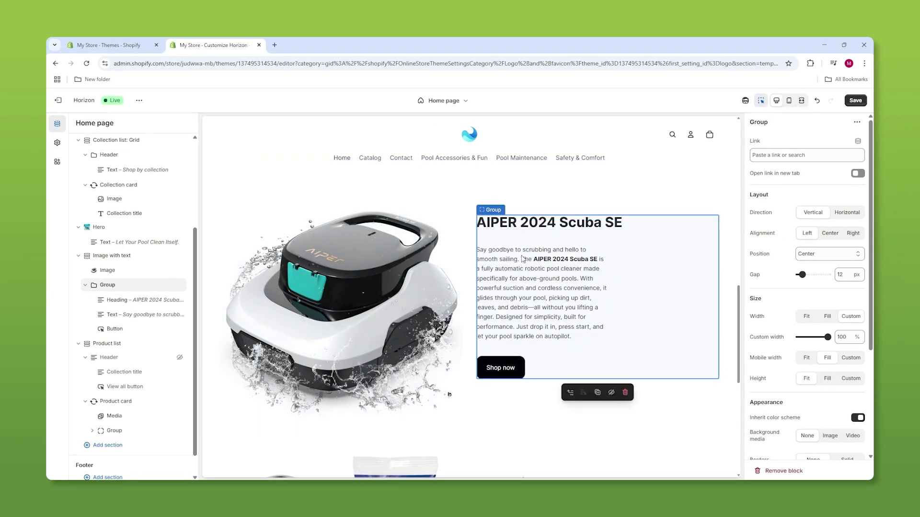
{"action": "left_click", "coordinate": [834, 236]}
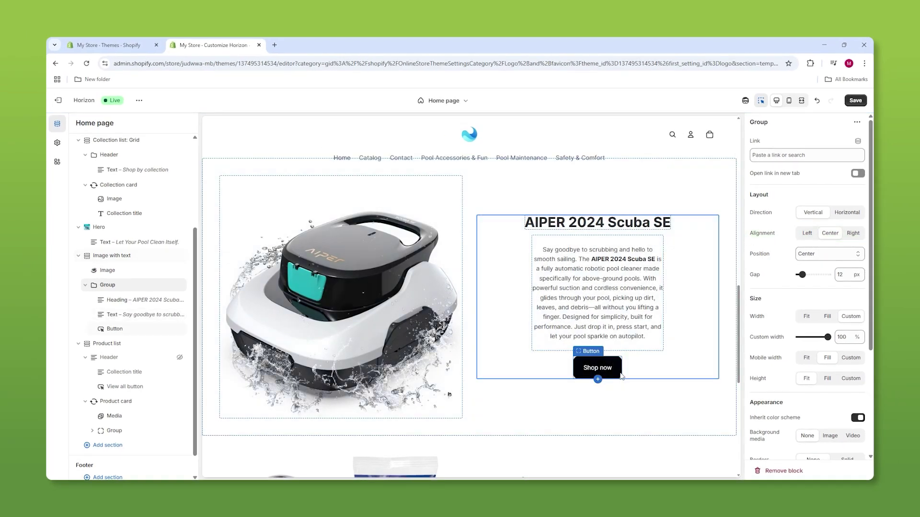
{"action": "left_click", "coordinate": [604, 369]}
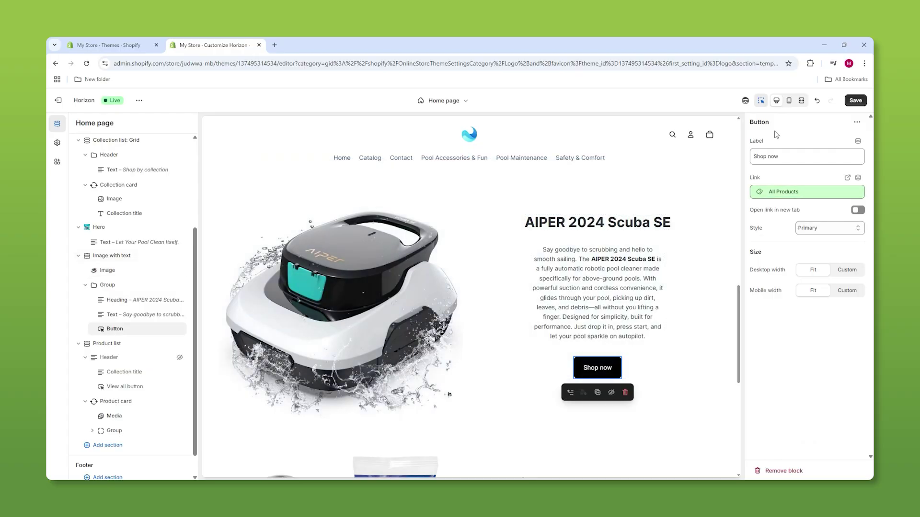
{"action": "left_click", "coordinate": [793, 192]}
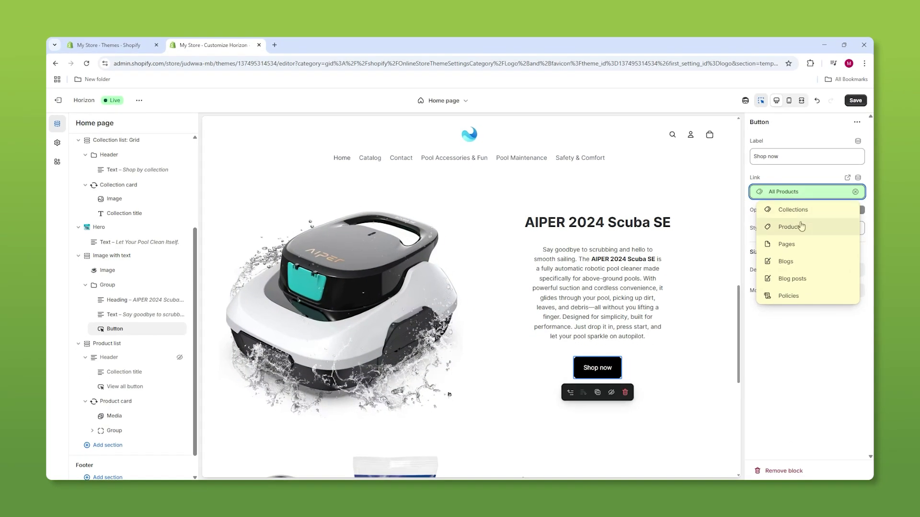
{"action": "left_click", "coordinate": [797, 230]}
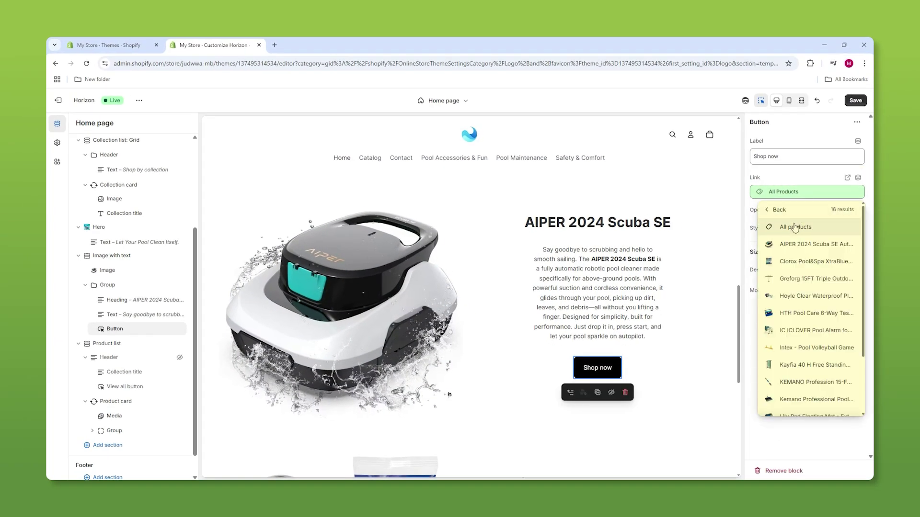
{"action": "left_click", "coordinate": [791, 243]}
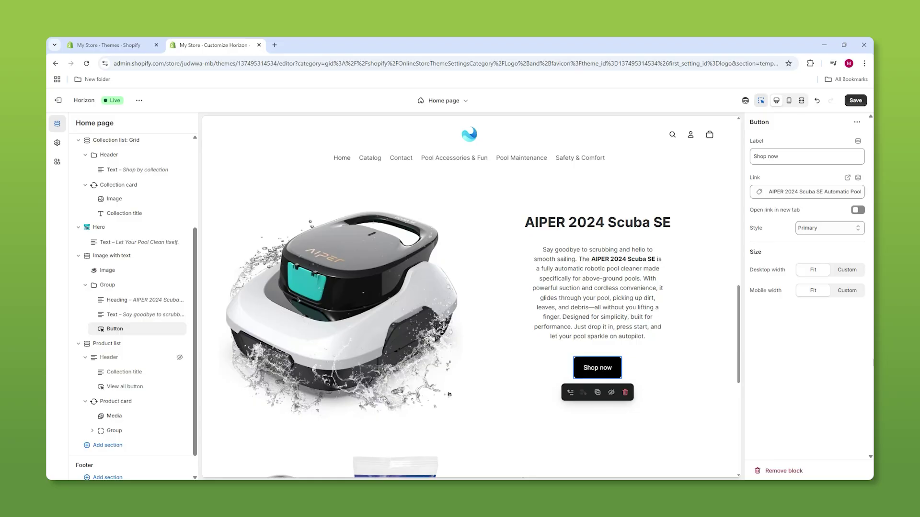
- Save the homepage edits and return to the admin's store settings
{"action": "key", "text": "ctrl+s"}
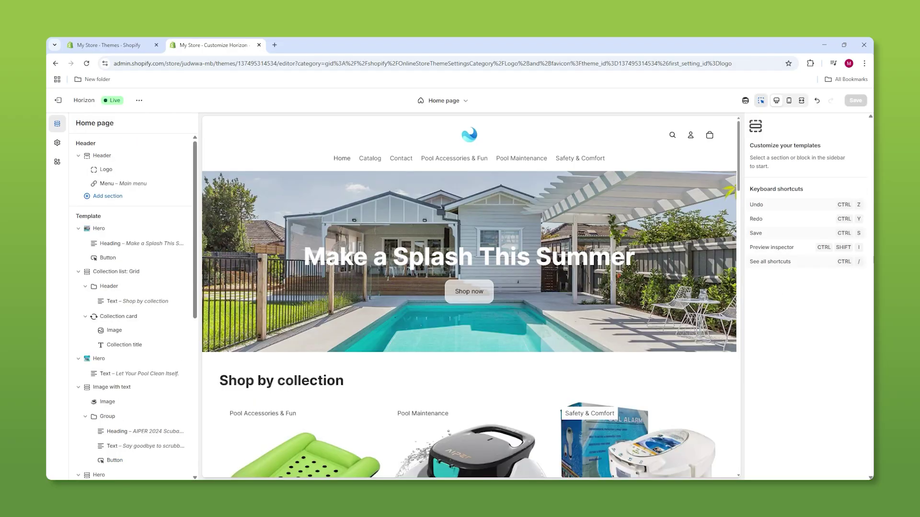
{"action": "left_click", "coordinate": [133, 43]}
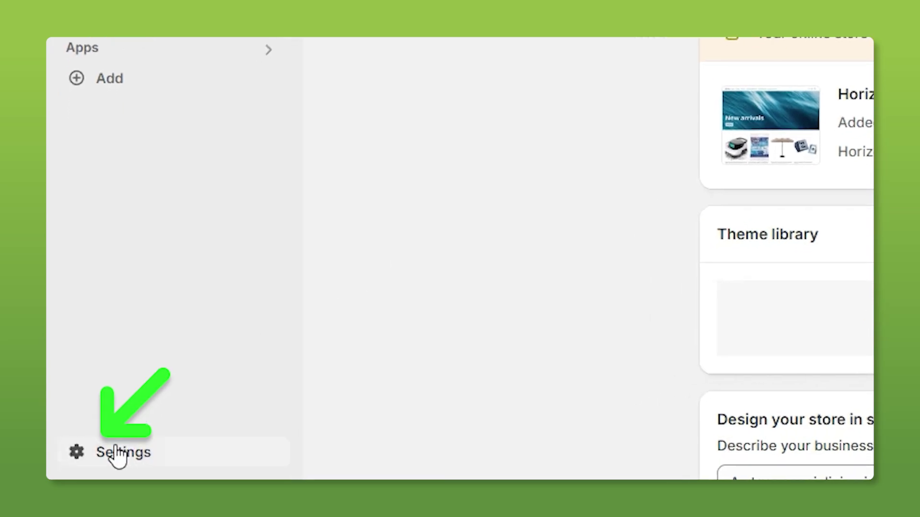
{"action": "left_click", "coordinate": [115, 455]}
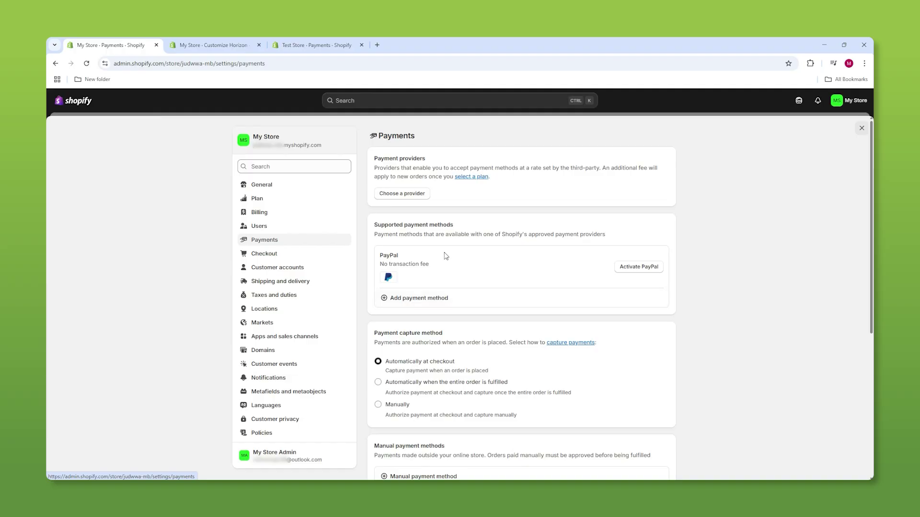
- Start the test store's Shopify Payments setup and begin submitting the business details
{"action": "left_click", "coordinate": [317, 45]}
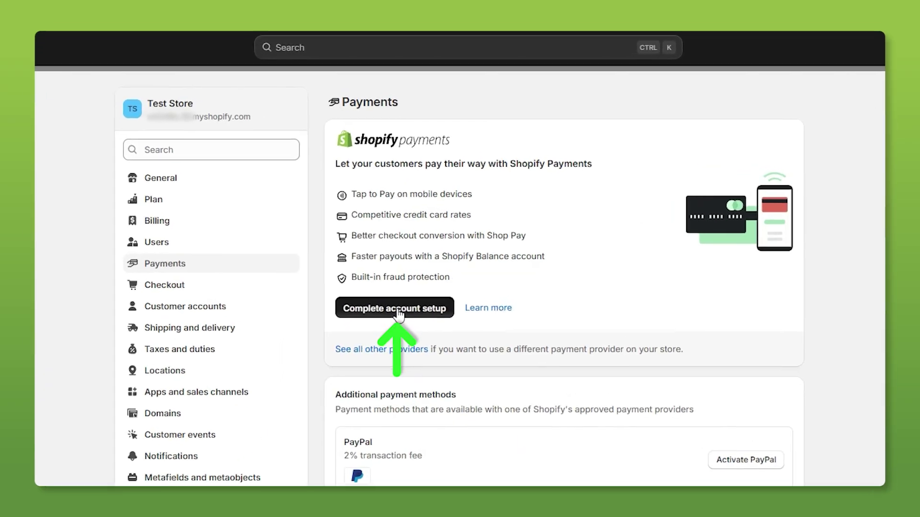
{"action": "left_click", "coordinate": [413, 268]}
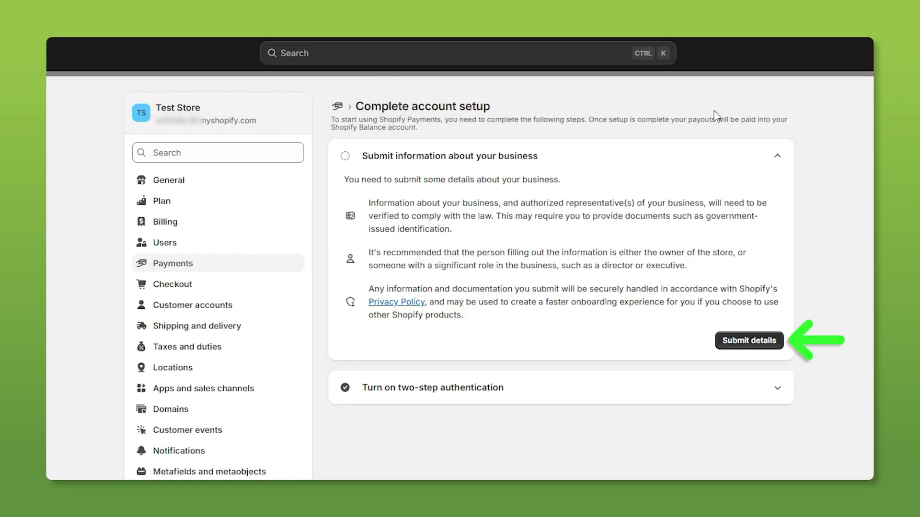
{"action": "left_click", "coordinate": [757, 343]}
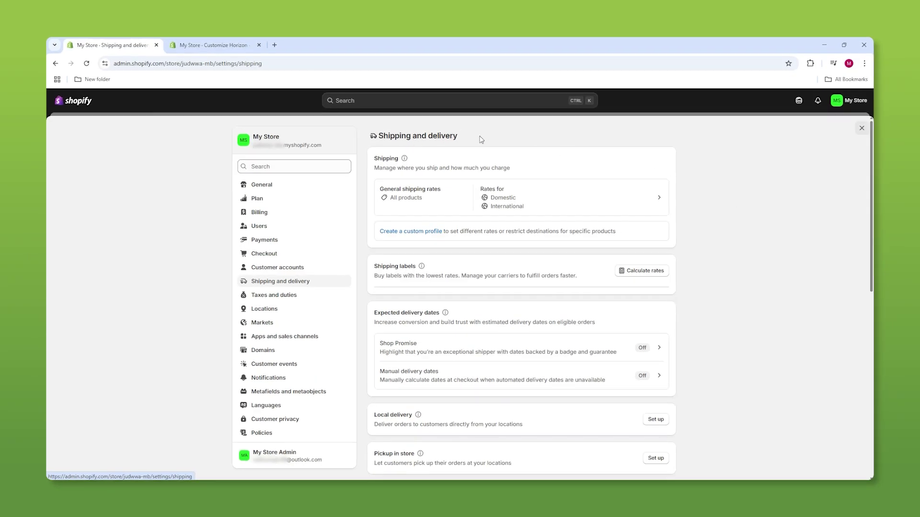
- Delete the International zone from the general shipping profile and save the profile
{"action": "left_click", "coordinate": [558, 198]}
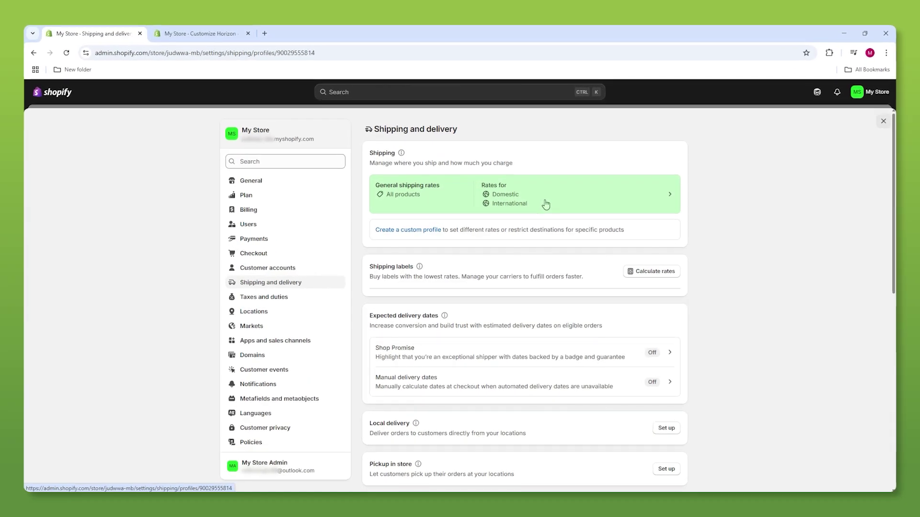
{"action": "scroll", "coordinate": [598, 237], "scroll_direction": "down", "scroll_amount": 4}
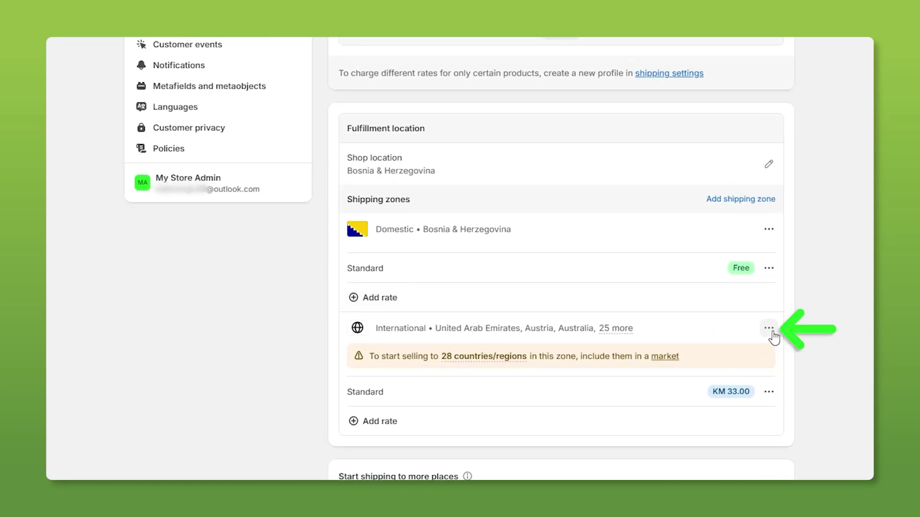
{"action": "left_click", "coordinate": [769, 330]}
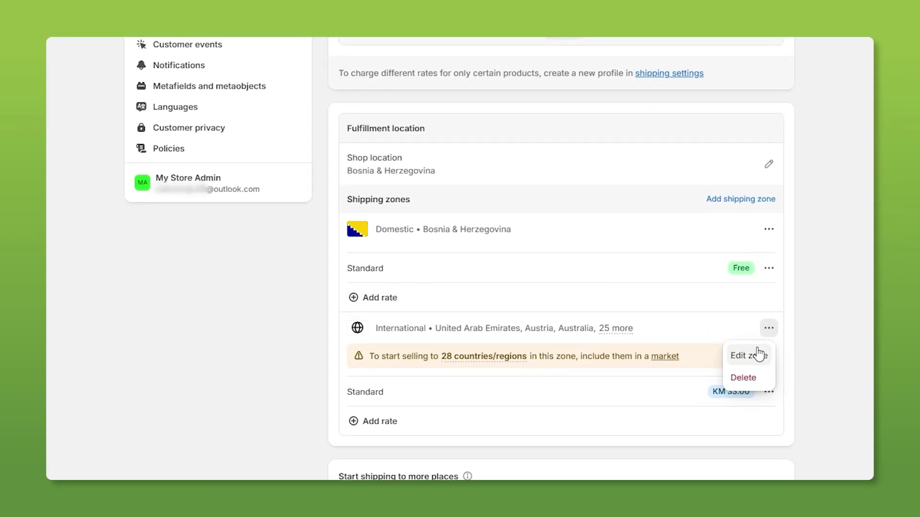
{"action": "left_click", "coordinate": [743, 378]}
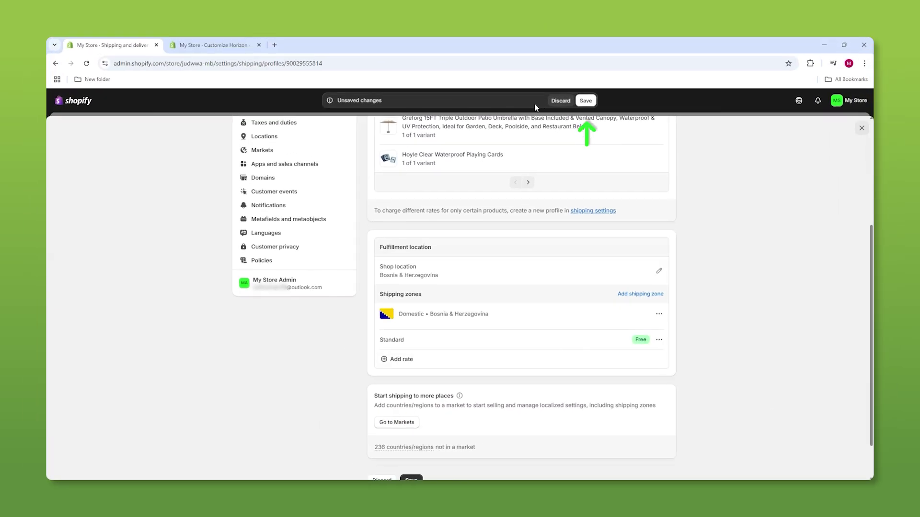
{"action": "left_click", "coordinate": [586, 101]}
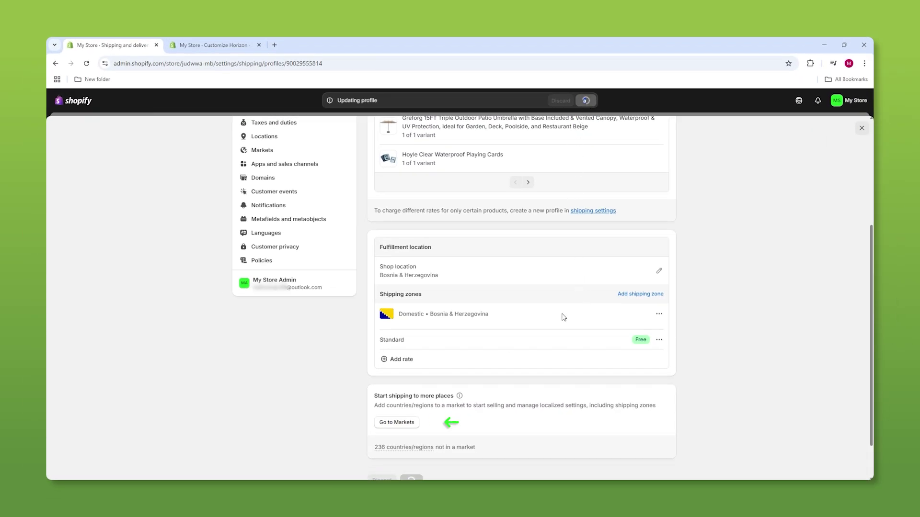
{"action": "scroll", "coordinate": [409, 412], "scroll_direction": "down", "scroll_amount": 1}
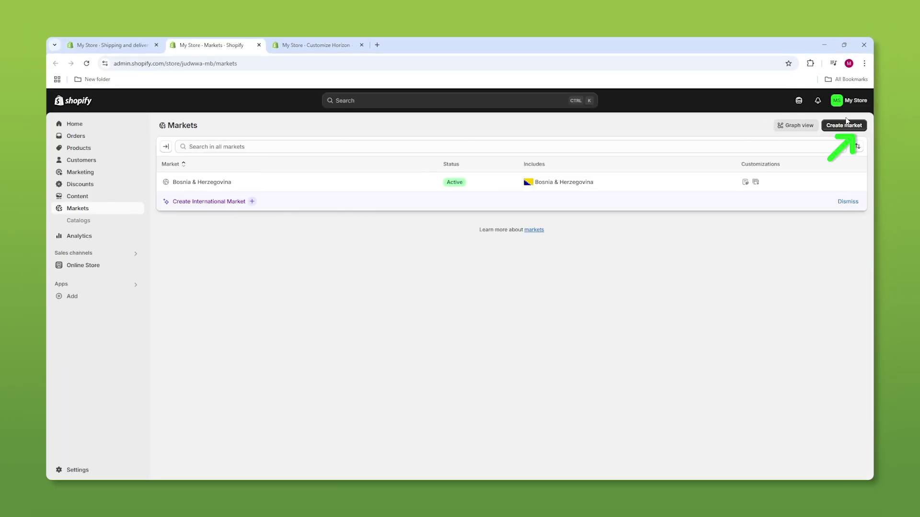
- Create and save a 'Test' market with United States as its region, then go to its shipping
{"action": "left_click", "coordinate": [845, 126]}
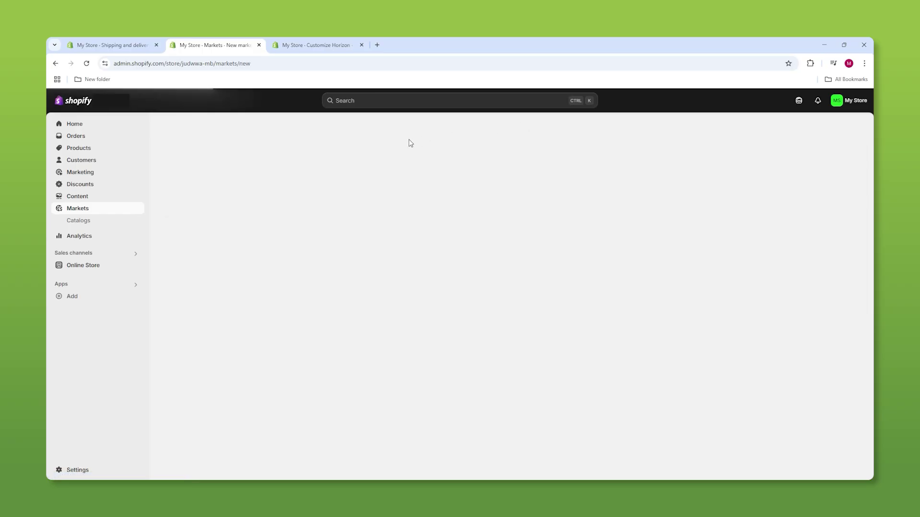
{"action": "left_click", "coordinate": [363, 161]}
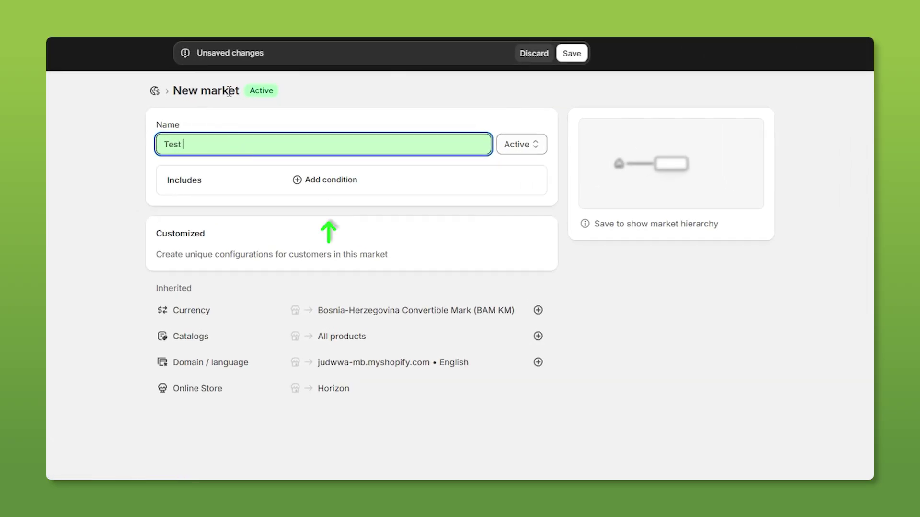
{"action": "left_click", "coordinate": [322, 179]}
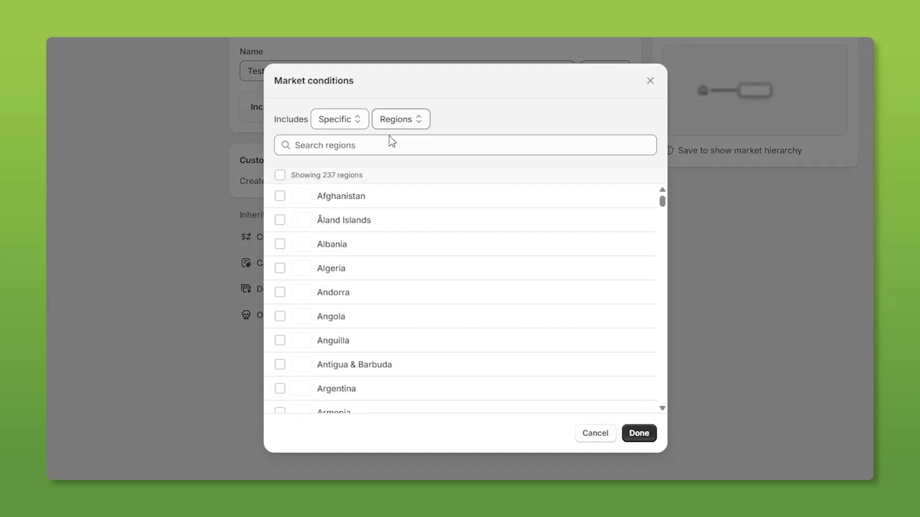
{"action": "left_click", "coordinate": [378, 146]}
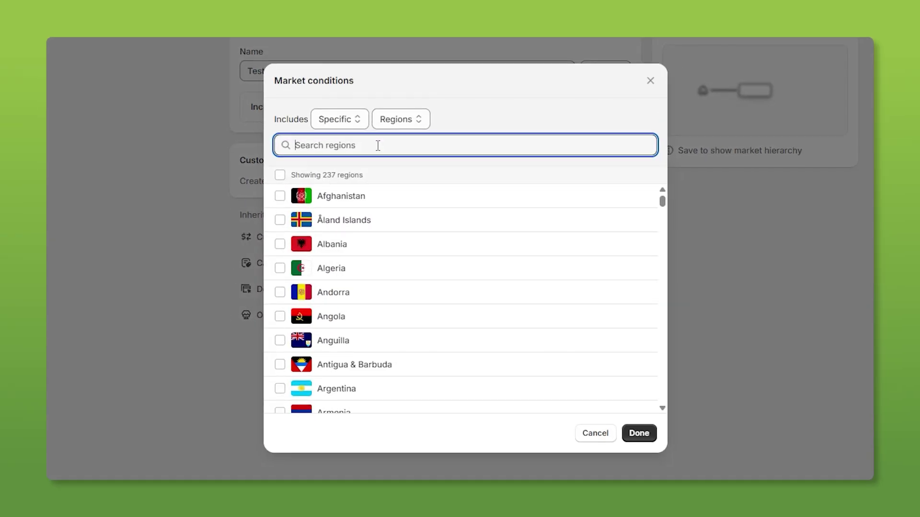
{"action": "type", "text": "united"}
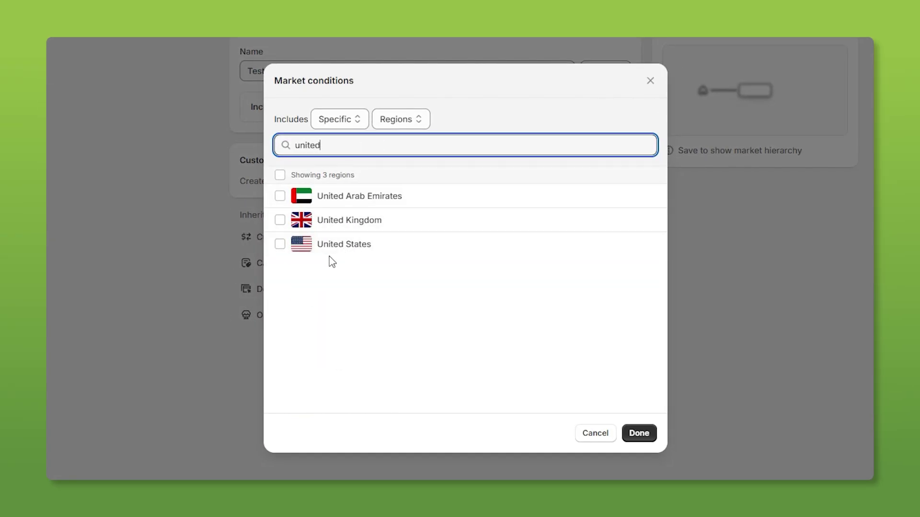
{"action": "left_click", "coordinate": [279, 243]}
{"action": "left_click", "coordinate": [639, 433]}
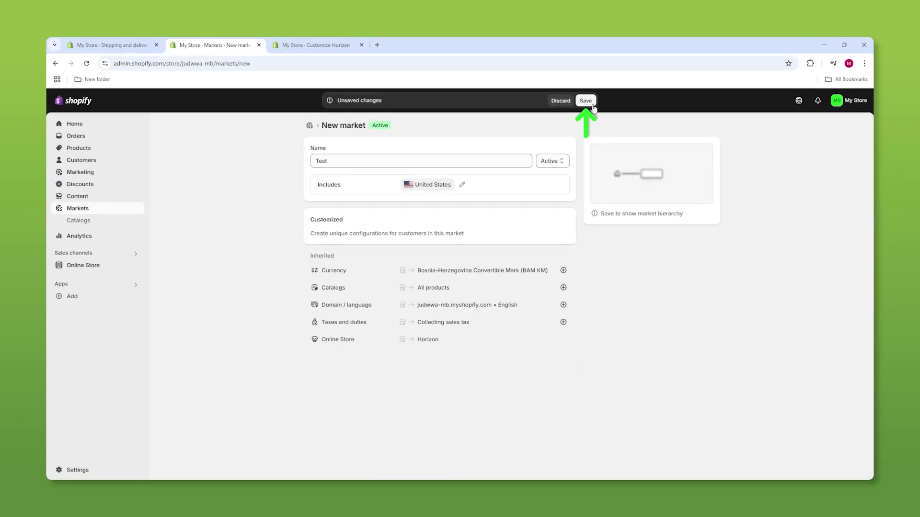
{"action": "left_click", "coordinate": [591, 104]}
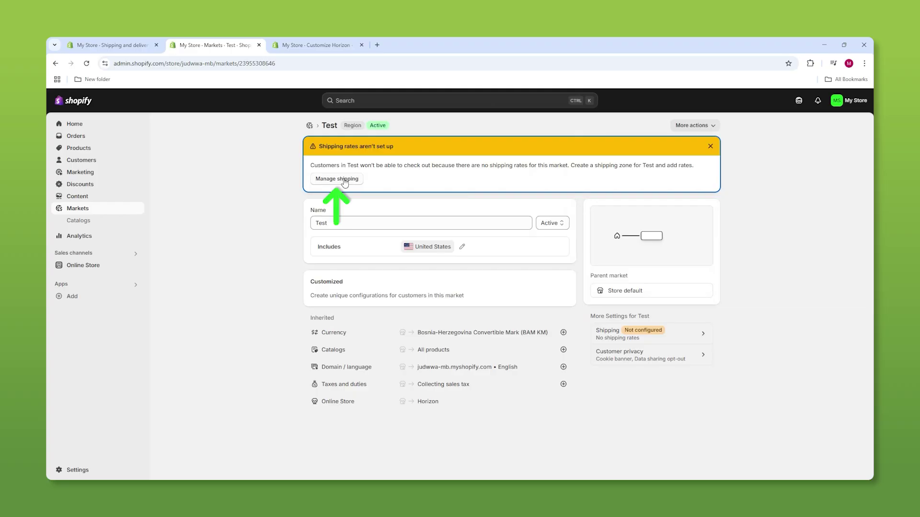
{"action": "left_click", "coordinate": [343, 180]}
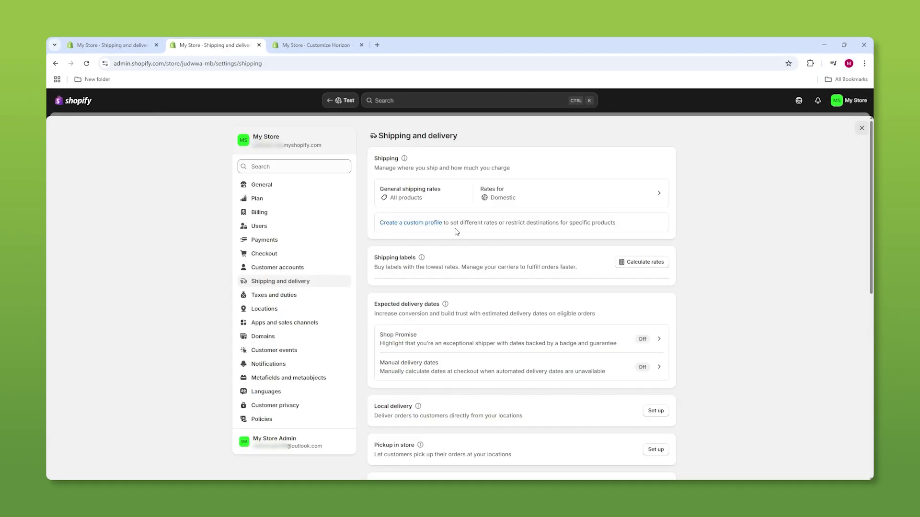
- Add a custom 'Rate T' shipping rate priced KM 2.00 to the Domestic zone
{"action": "scroll", "coordinate": [457, 234], "scroll_direction": "down", "scroll_amount": 1}
{"action": "left_click", "coordinate": [530, 151]}
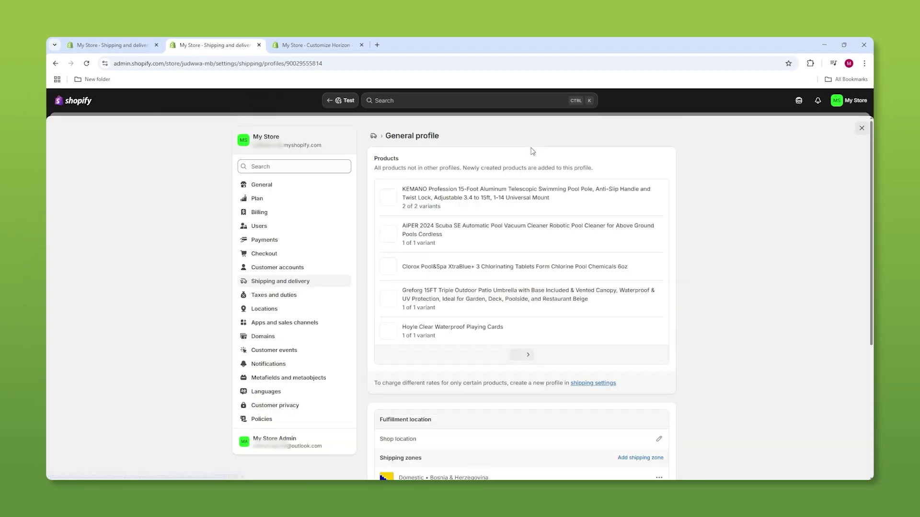
{"action": "scroll", "coordinate": [530, 150], "scroll_direction": "down", "scroll_amount": 5}
{"action": "left_click", "coordinate": [386, 315]}
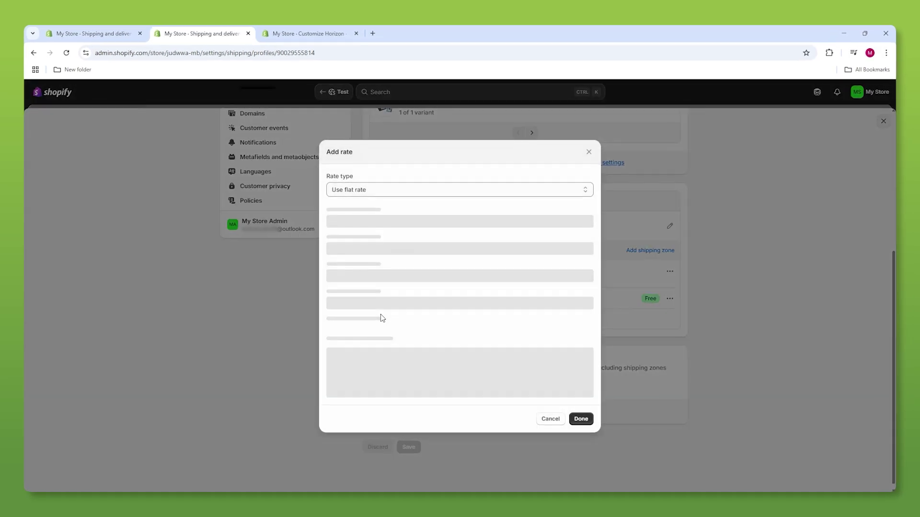
{"action": "left_click", "coordinate": [351, 250]}
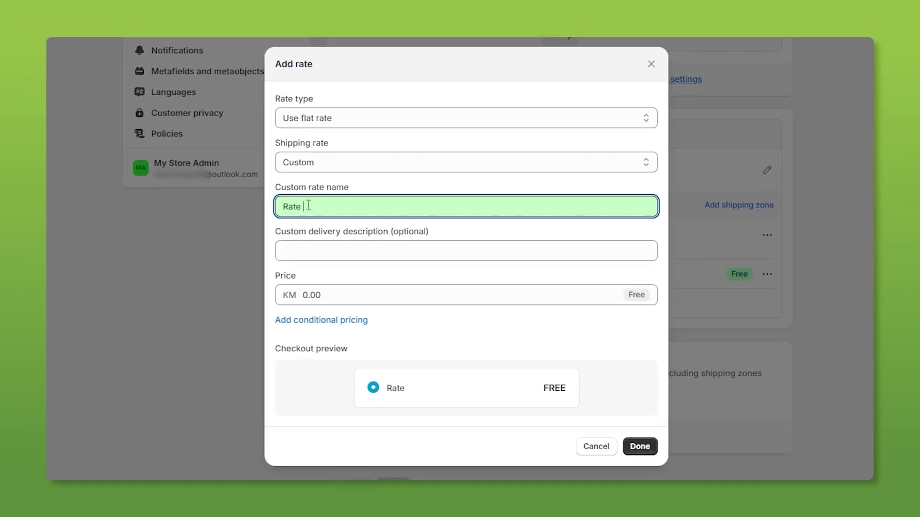
{"action": "type", "text": "Rate T"}
{"action": "left_click", "coordinate": [308, 296]}
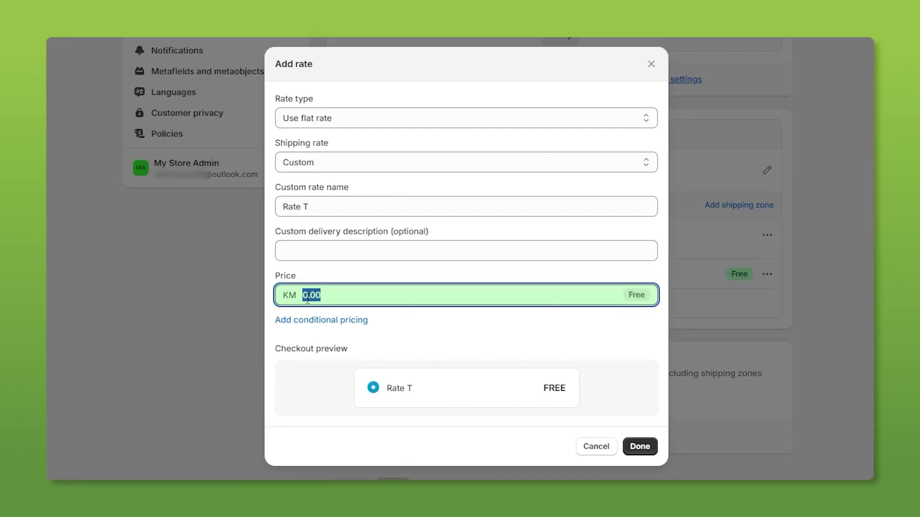
{"action": "type", "text": "2"}
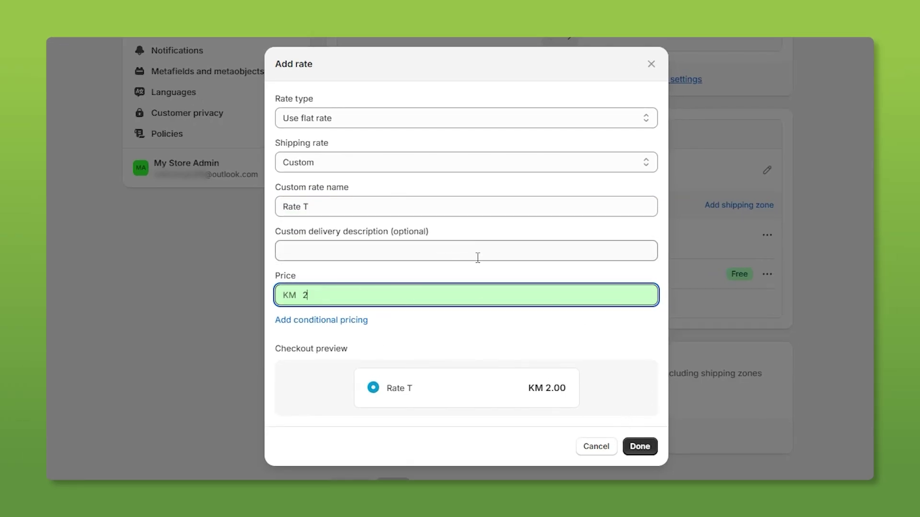
{"action": "left_click", "coordinate": [639, 447]}
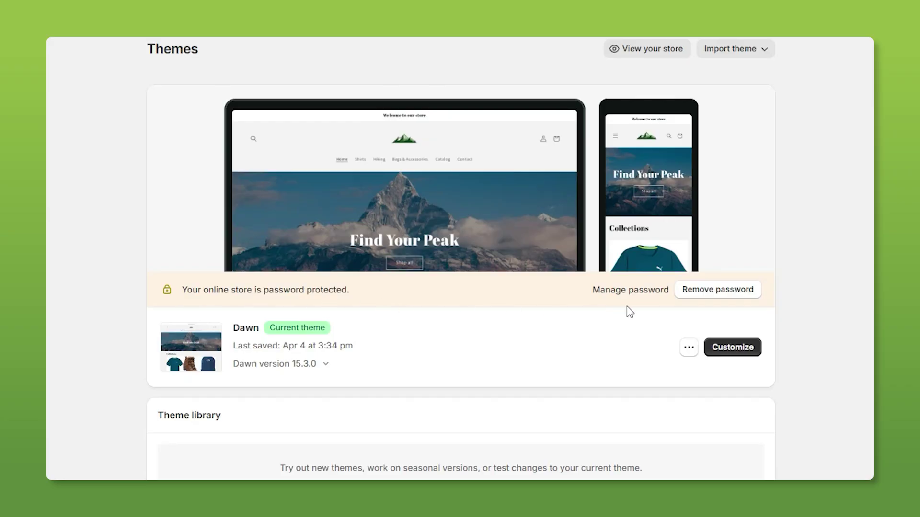
- Remove the online store's password protection
{"action": "left_click", "coordinate": [714, 296]}
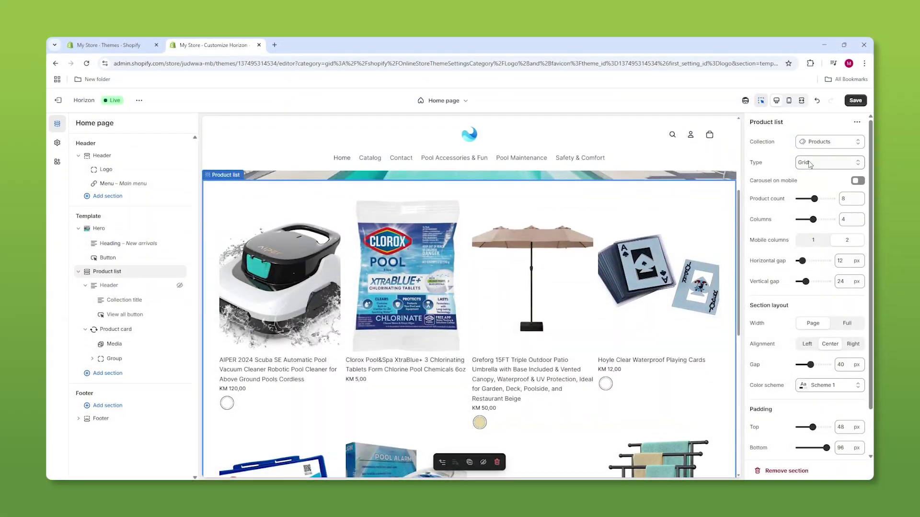
- Set the product list Type to Carousel and hide the editor panels for a full-width preview
{"action": "left_click", "coordinate": [809, 166]}
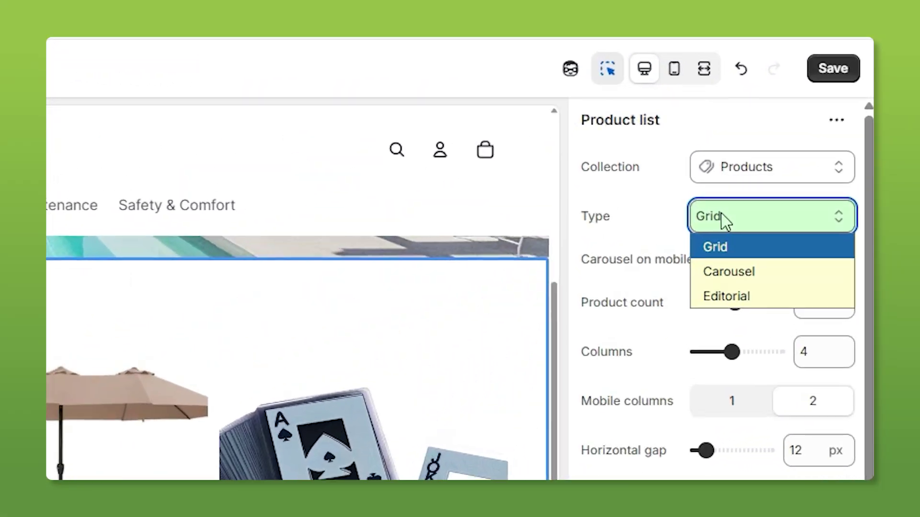
{"action": "left_click", "coordinate": [778, 272]}
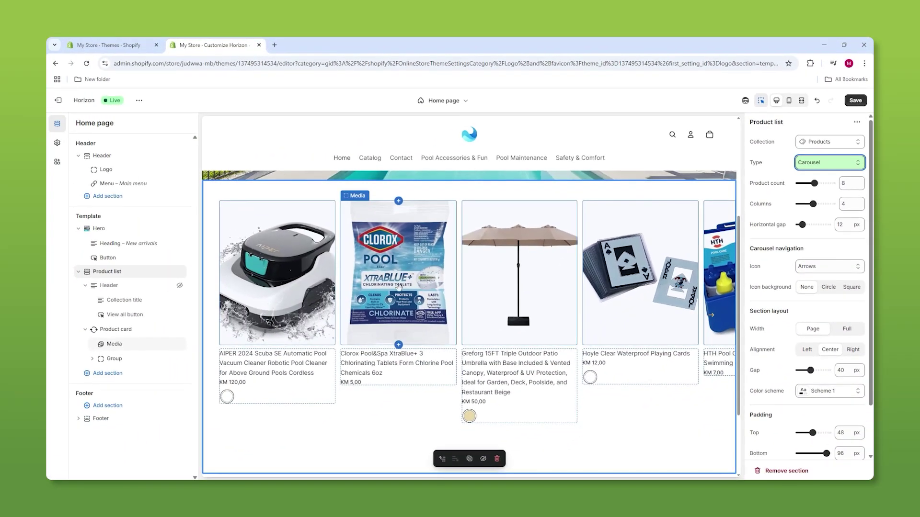
{"action": "key", "text": "ctrl+shift+f"}
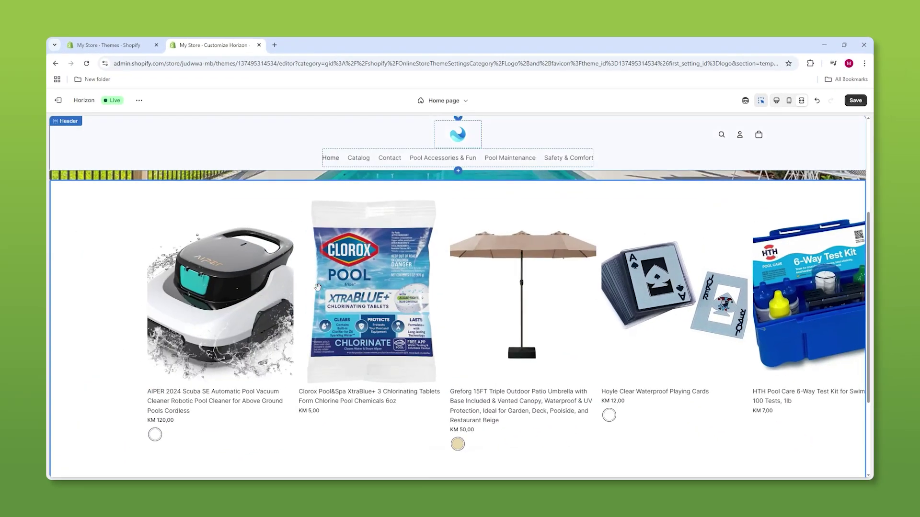